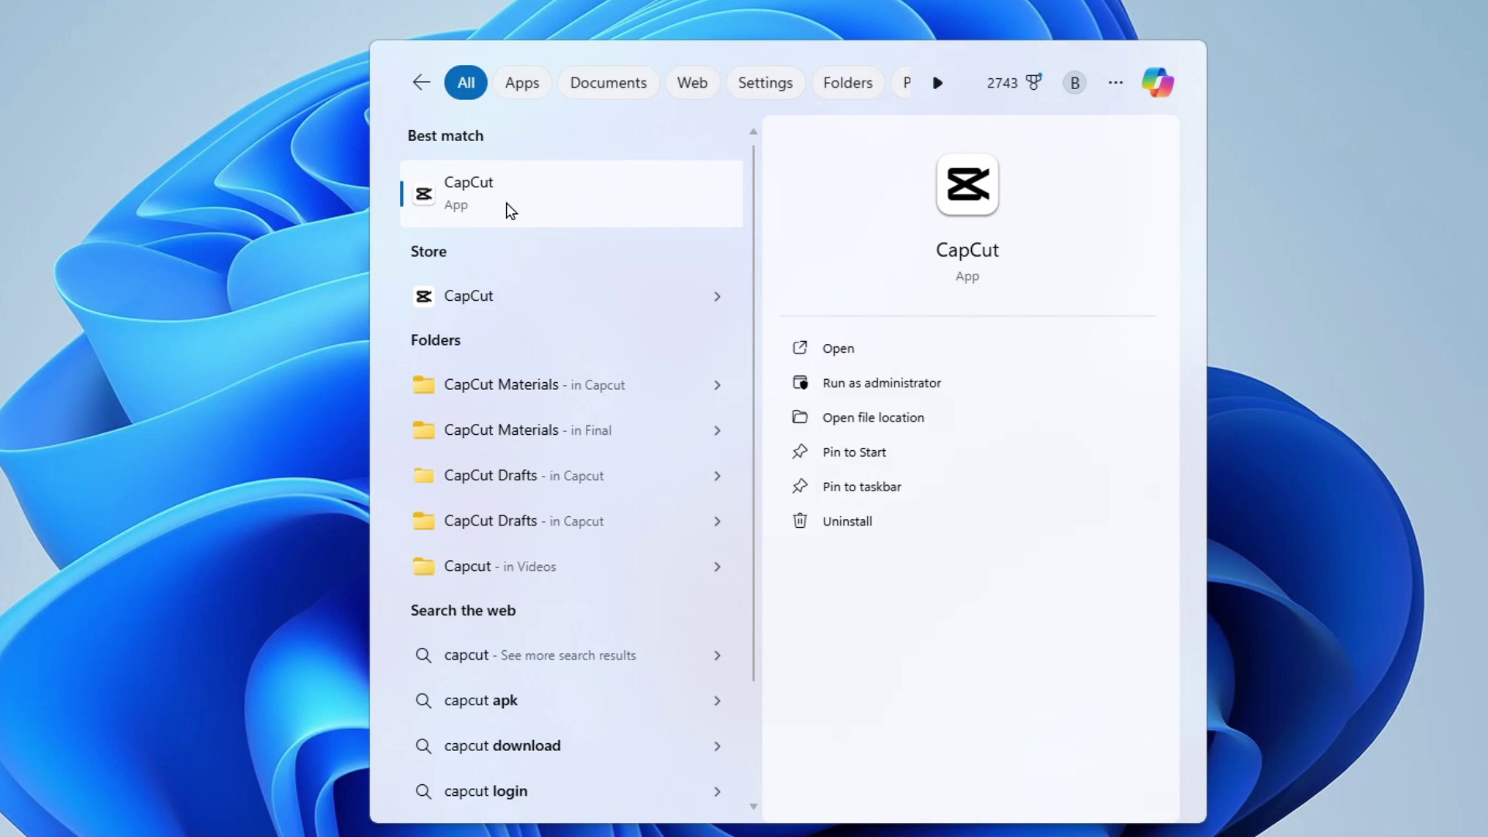
# Step: Pin CapCut to Start from its search result, then close the Start menu
pyautogui.rightClick(511, 211)
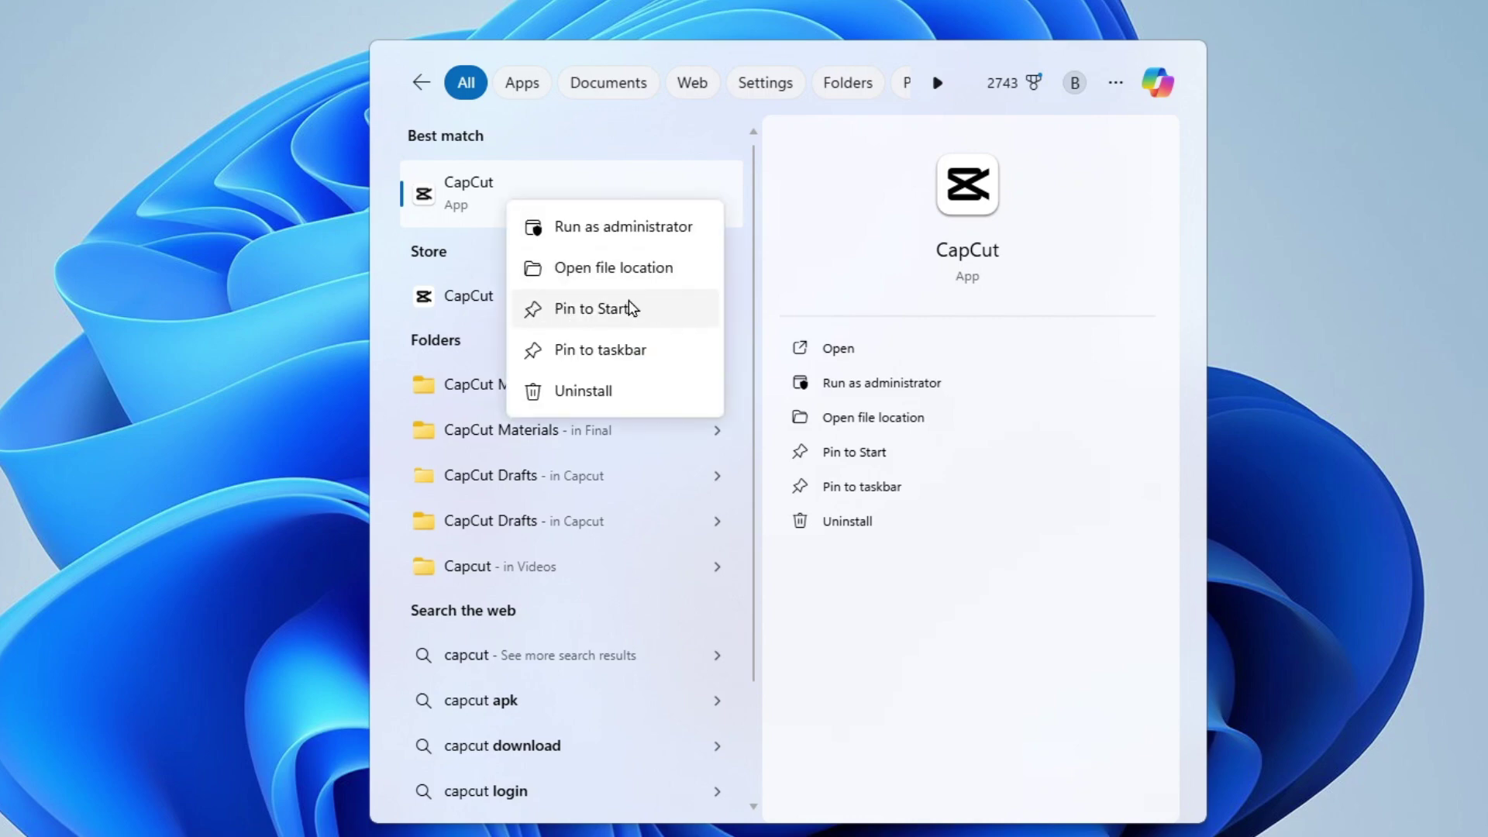
pyautogui.click(829, 456)
pyautogui.click(433, 814)
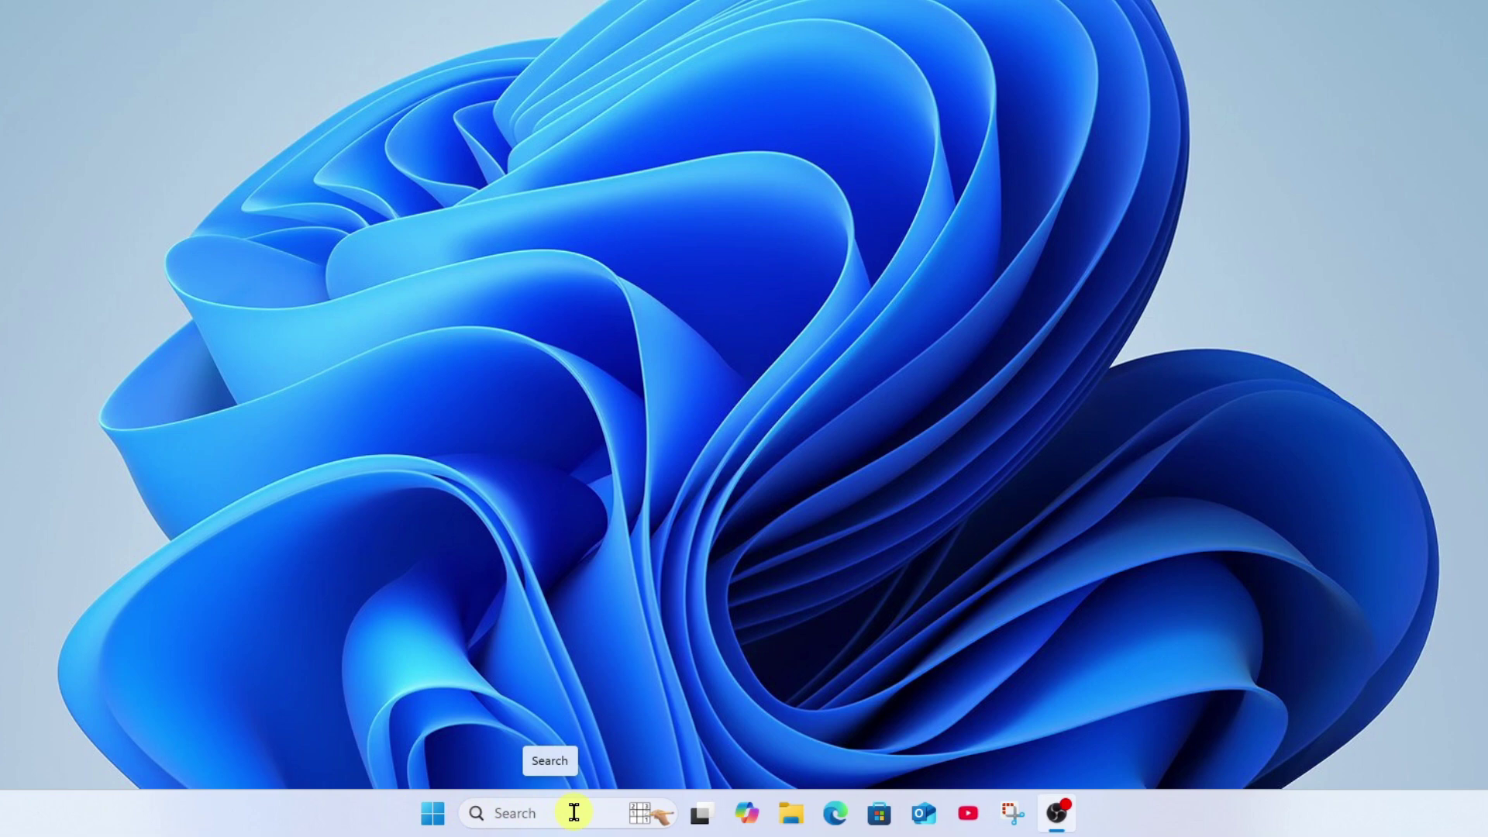
# Step: Open the Start menu to view pinned apps, recommended files and the mobile device pane
pyautogui.click(437, 820)
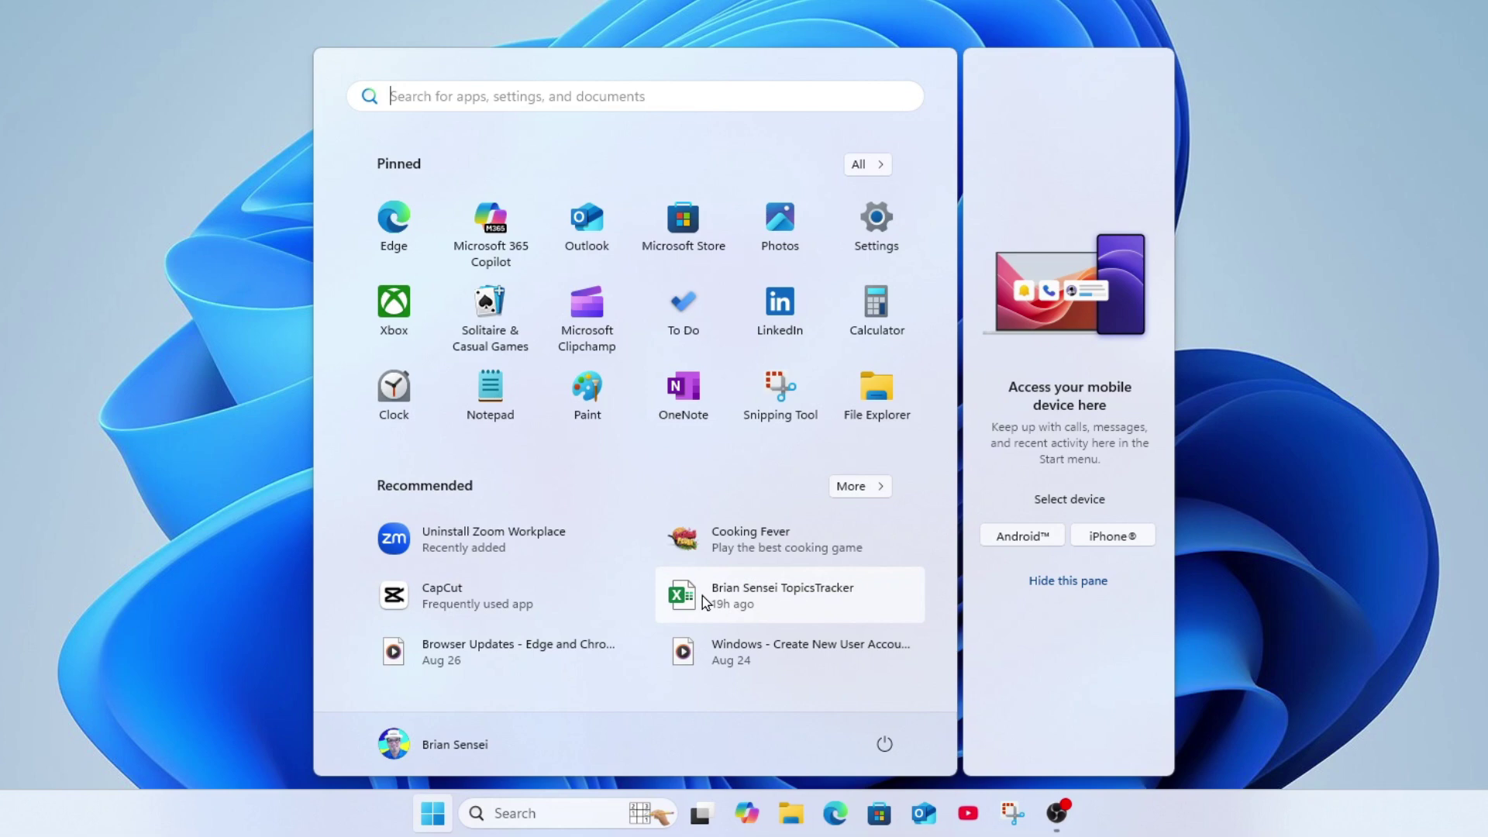
pyautogui.moveTo(813, 601)
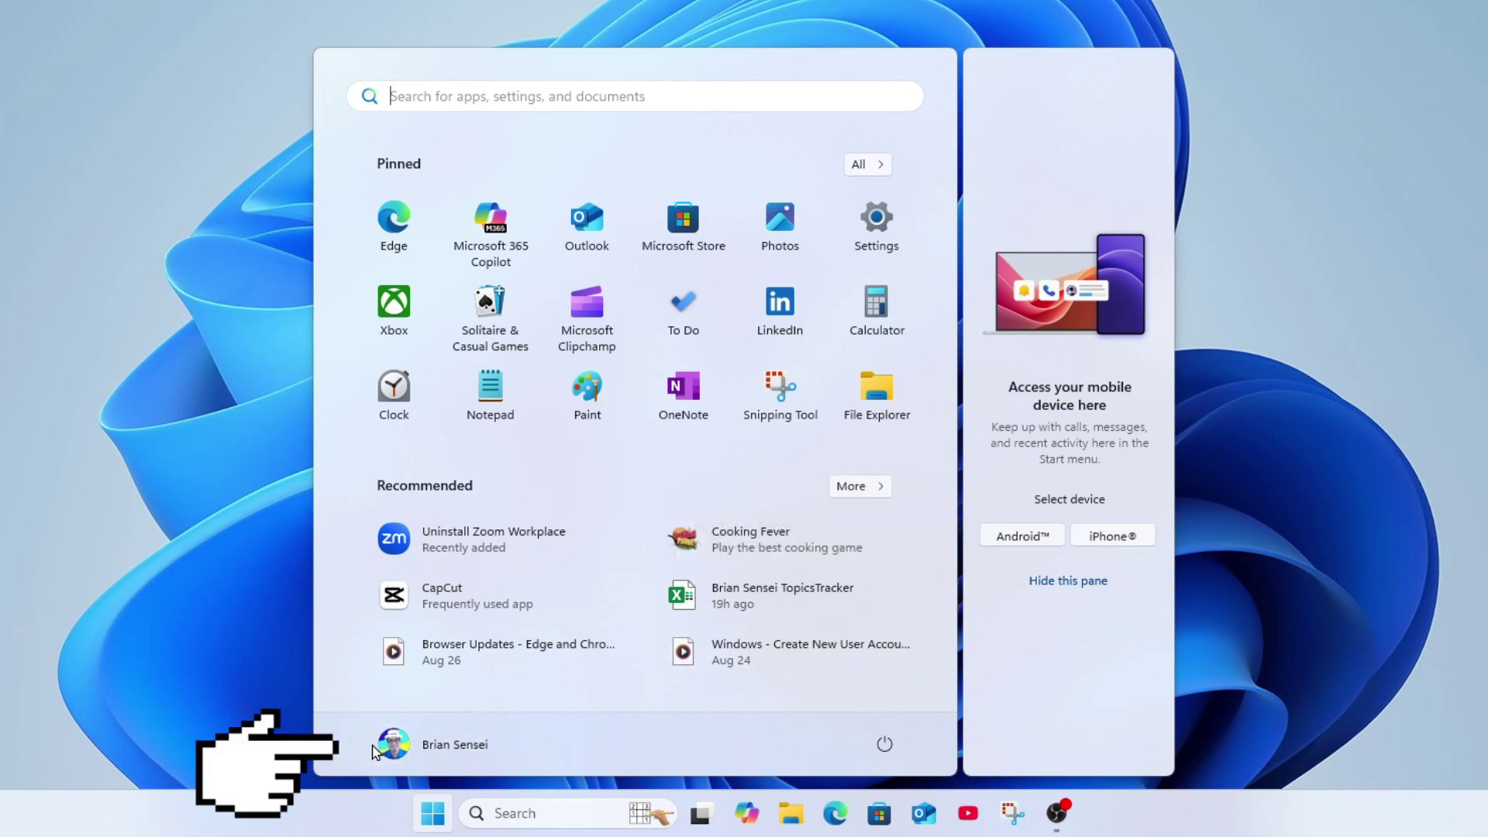
pyautogui.click(409, 756)
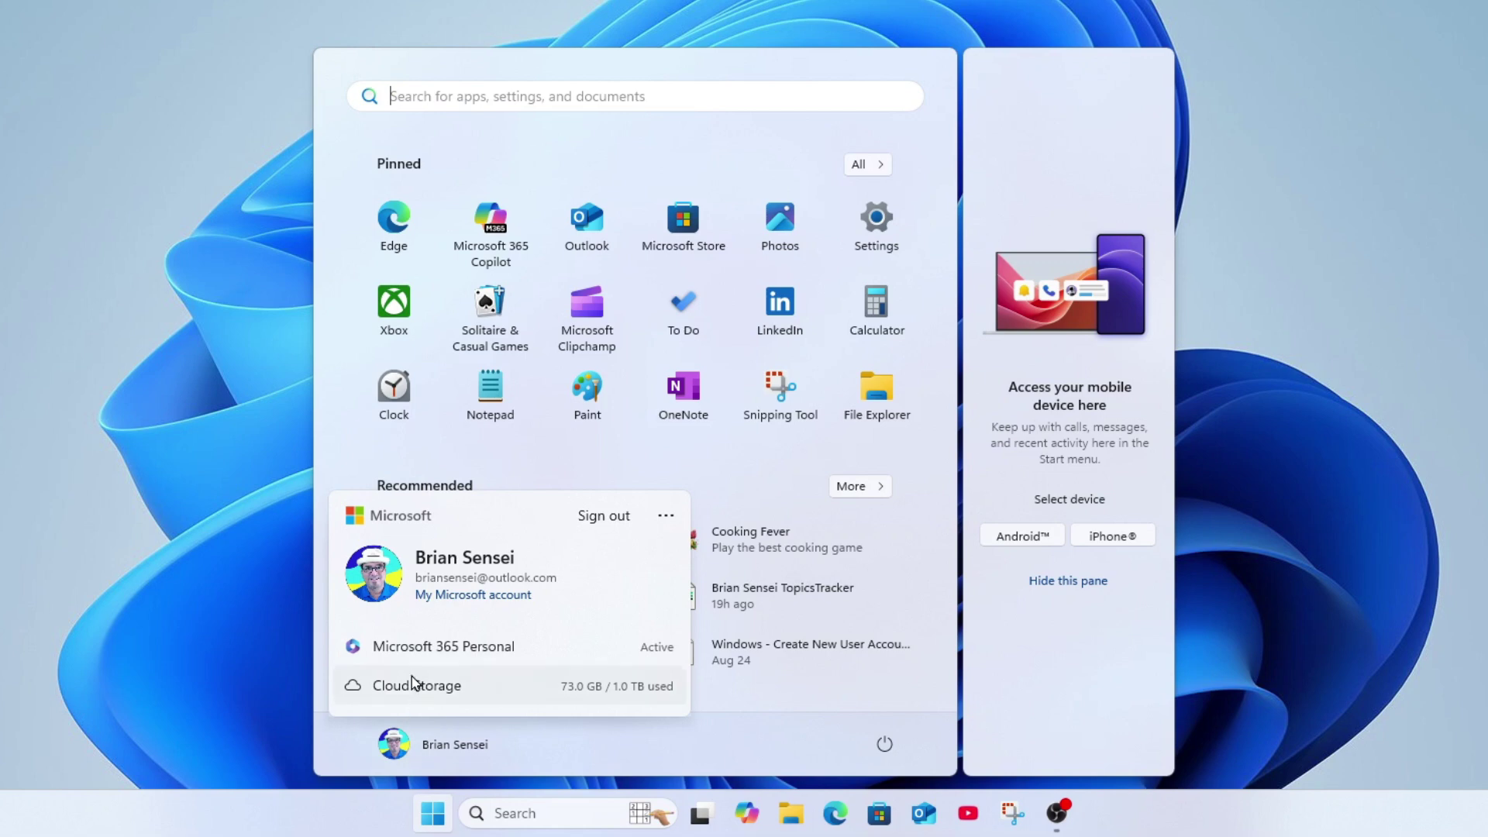
pyautogui.click(666, 518)
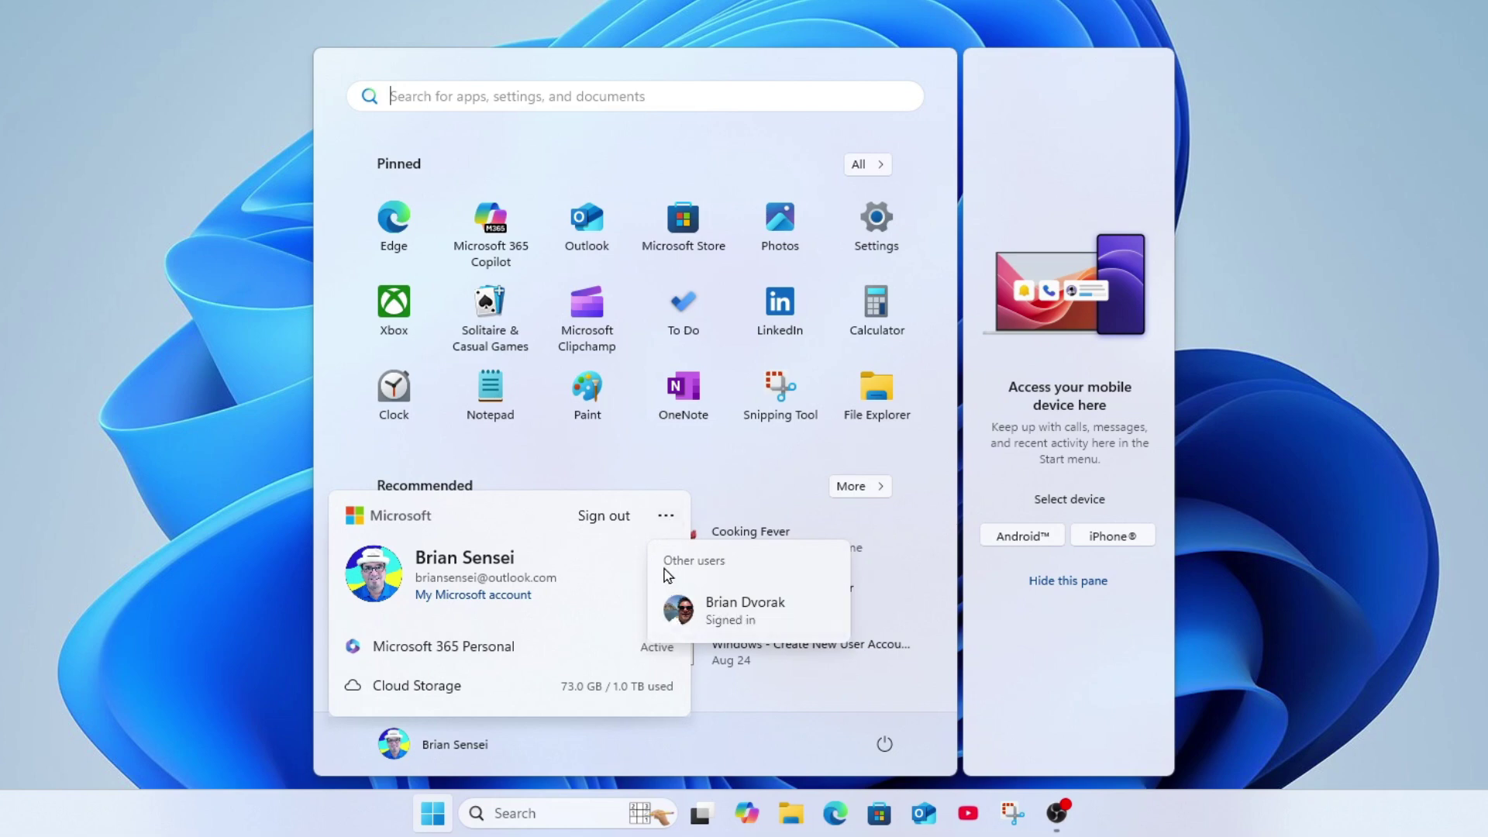
pyautogui.click(346, 320)
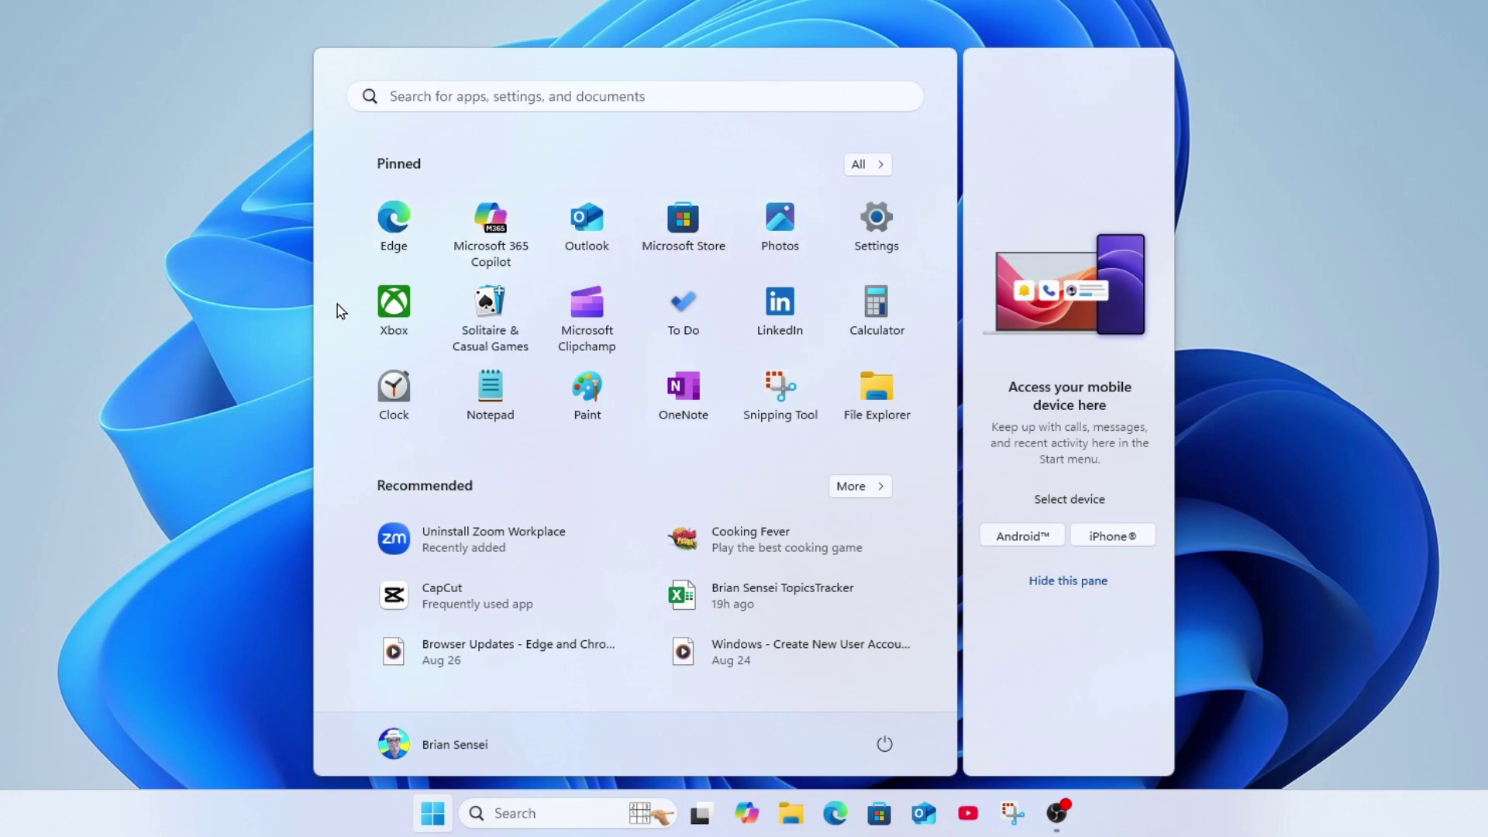
# Step: Move Solitaire & Casual Games to the front, then drag it between To Do and LinkedIn
pyautogui.rightClick(493, 311)
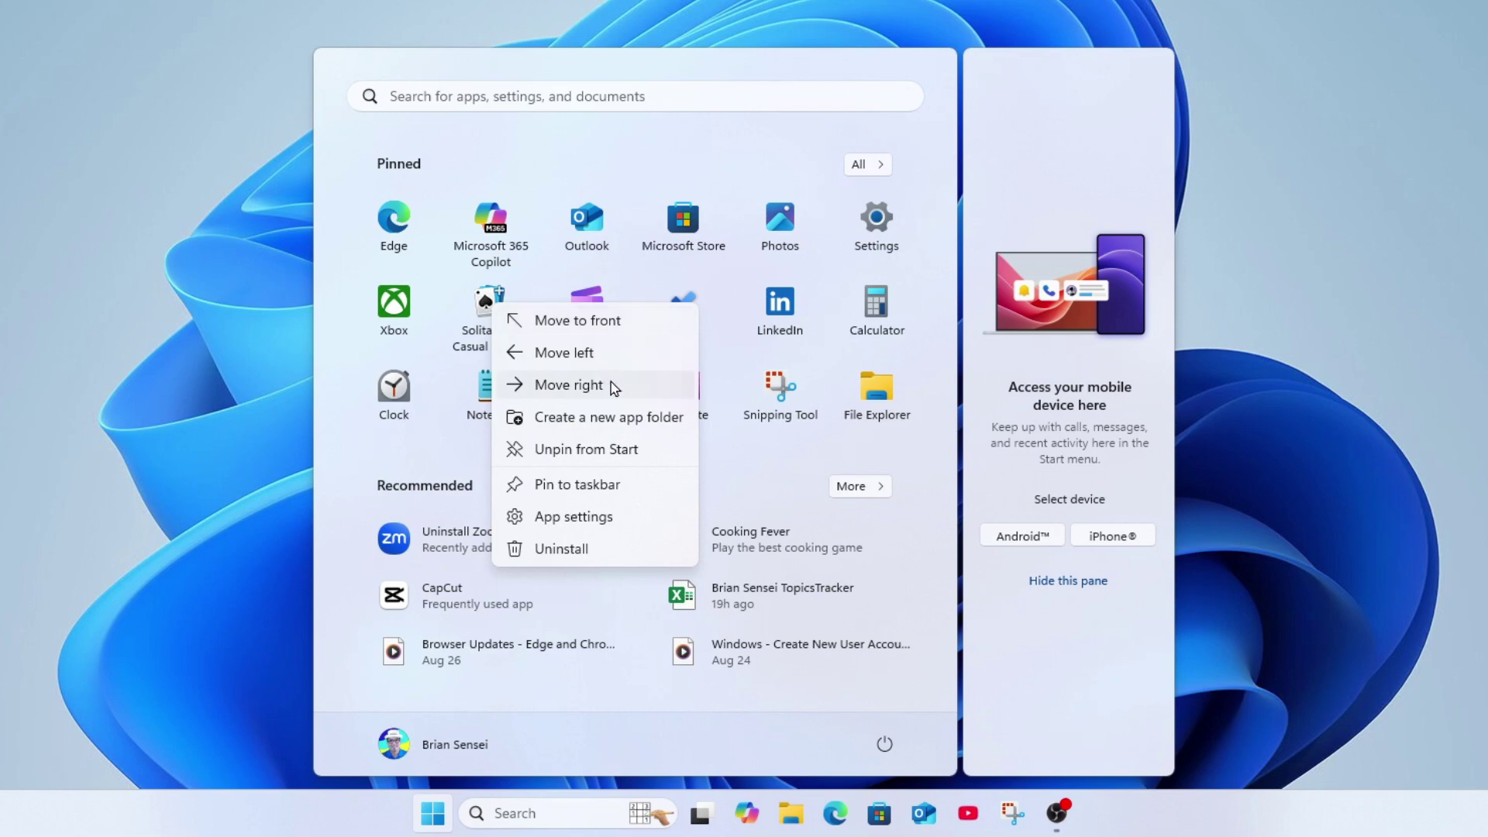
pyautogui.click(605, 327)
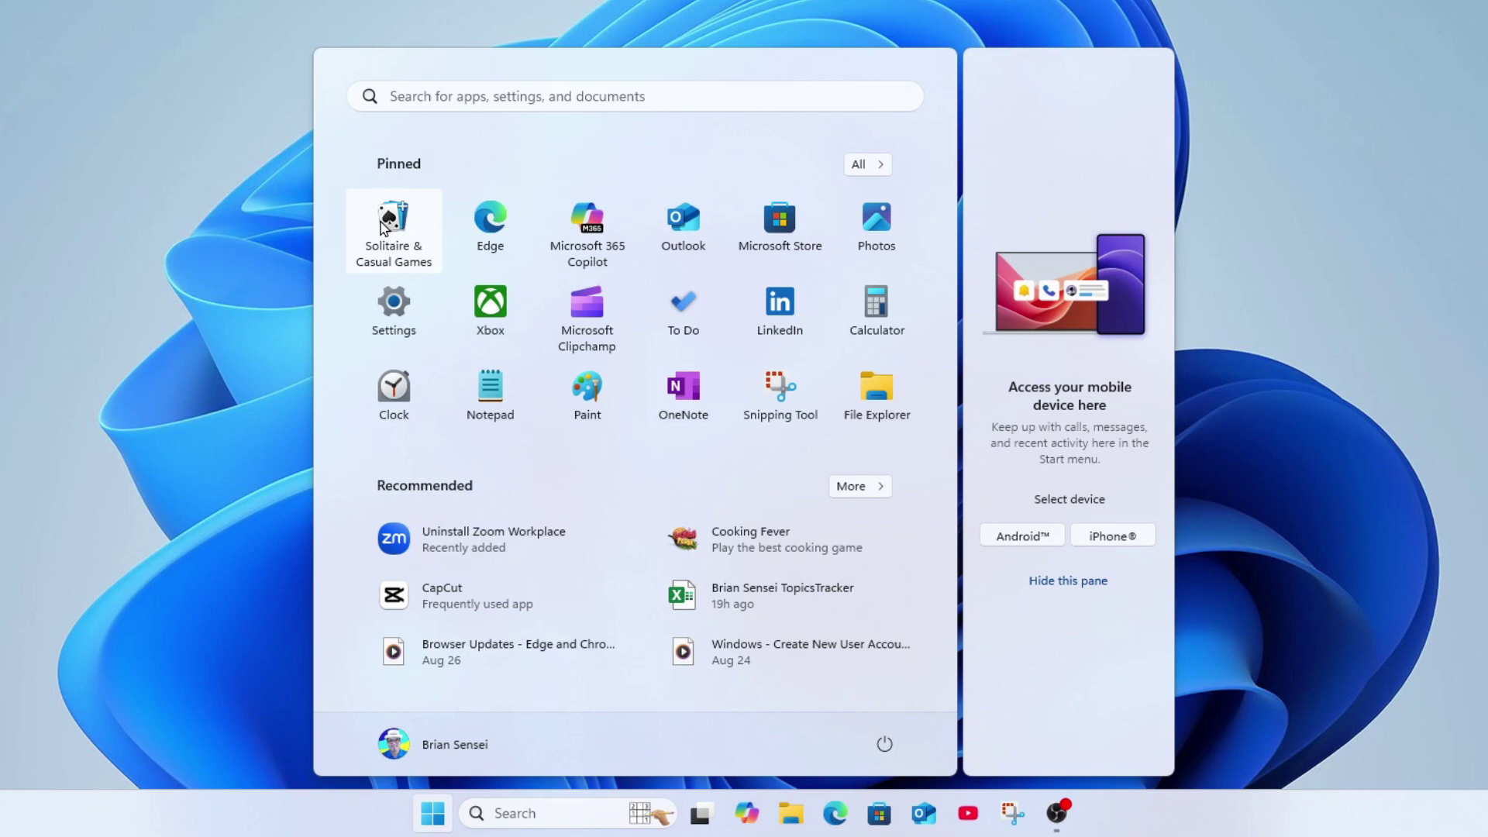
pyautogui.moveTo(382, 225); pyautogui.dragTo(671, 322)
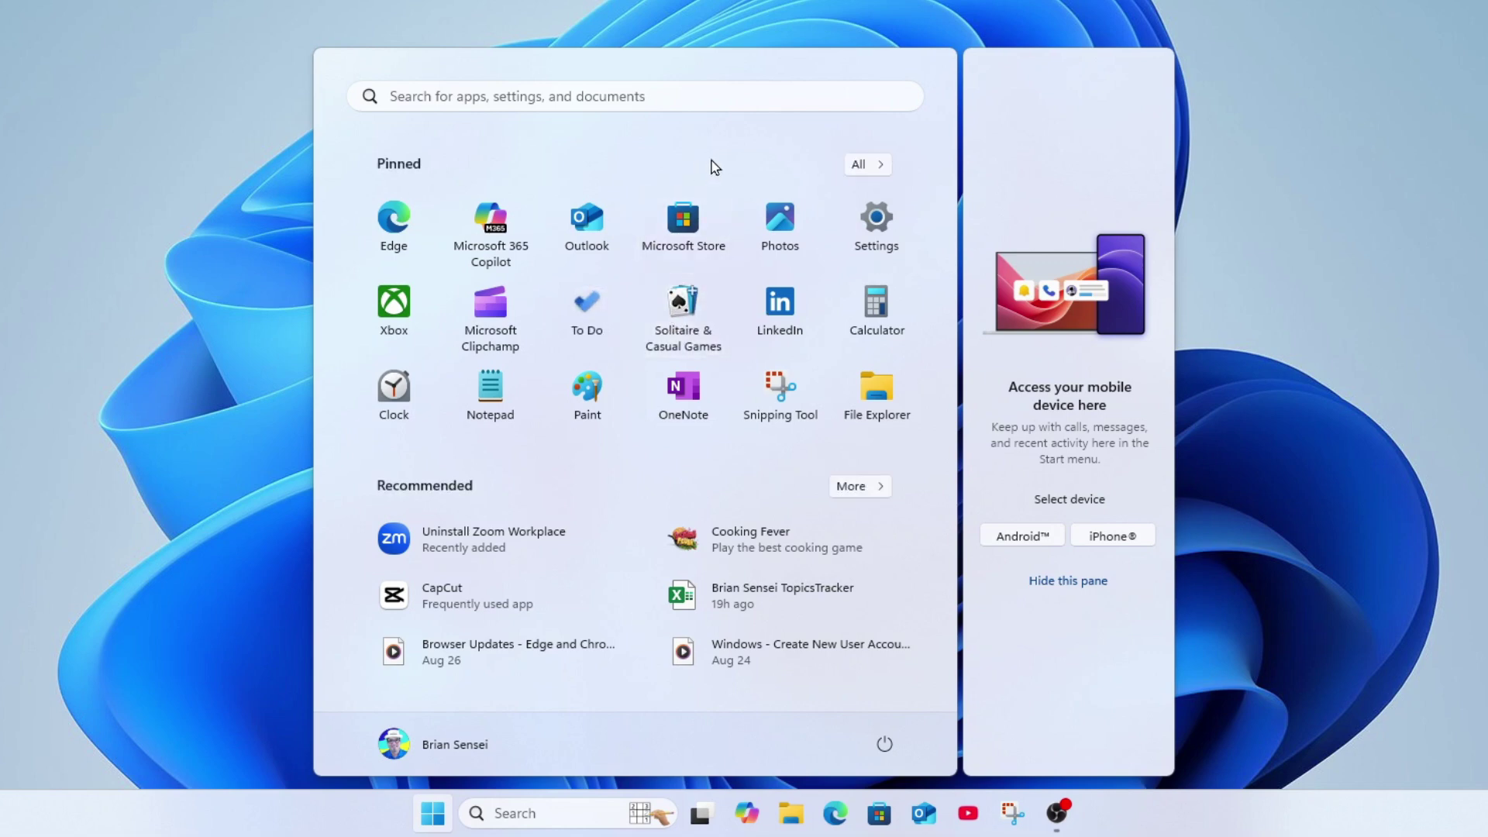
# Step: Unpin the Solitaire & Casual Games tile from Start
pyautogui.rightClick(680, 306)
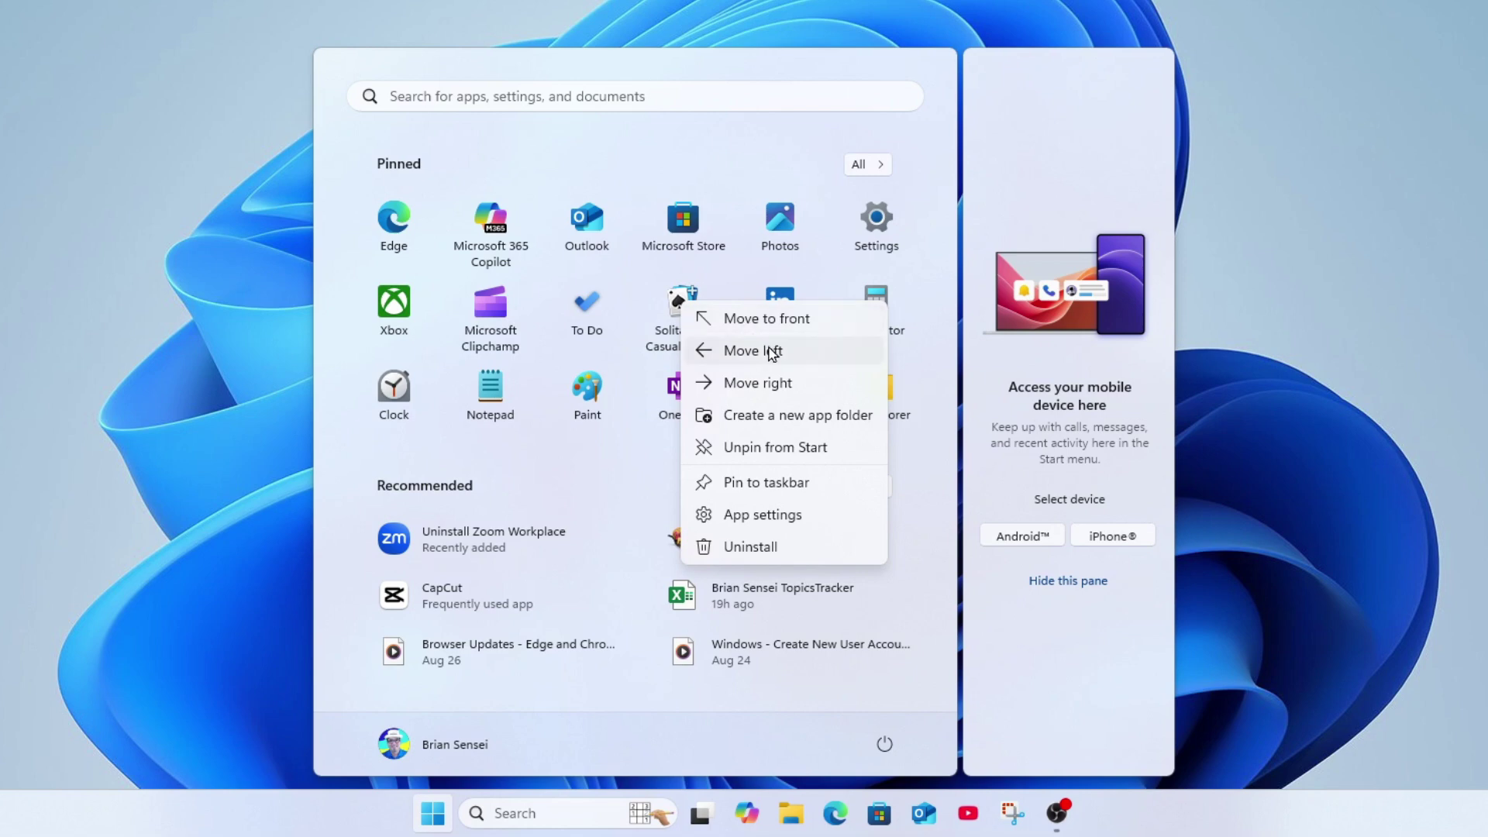
pyautogui.click(834, 448)
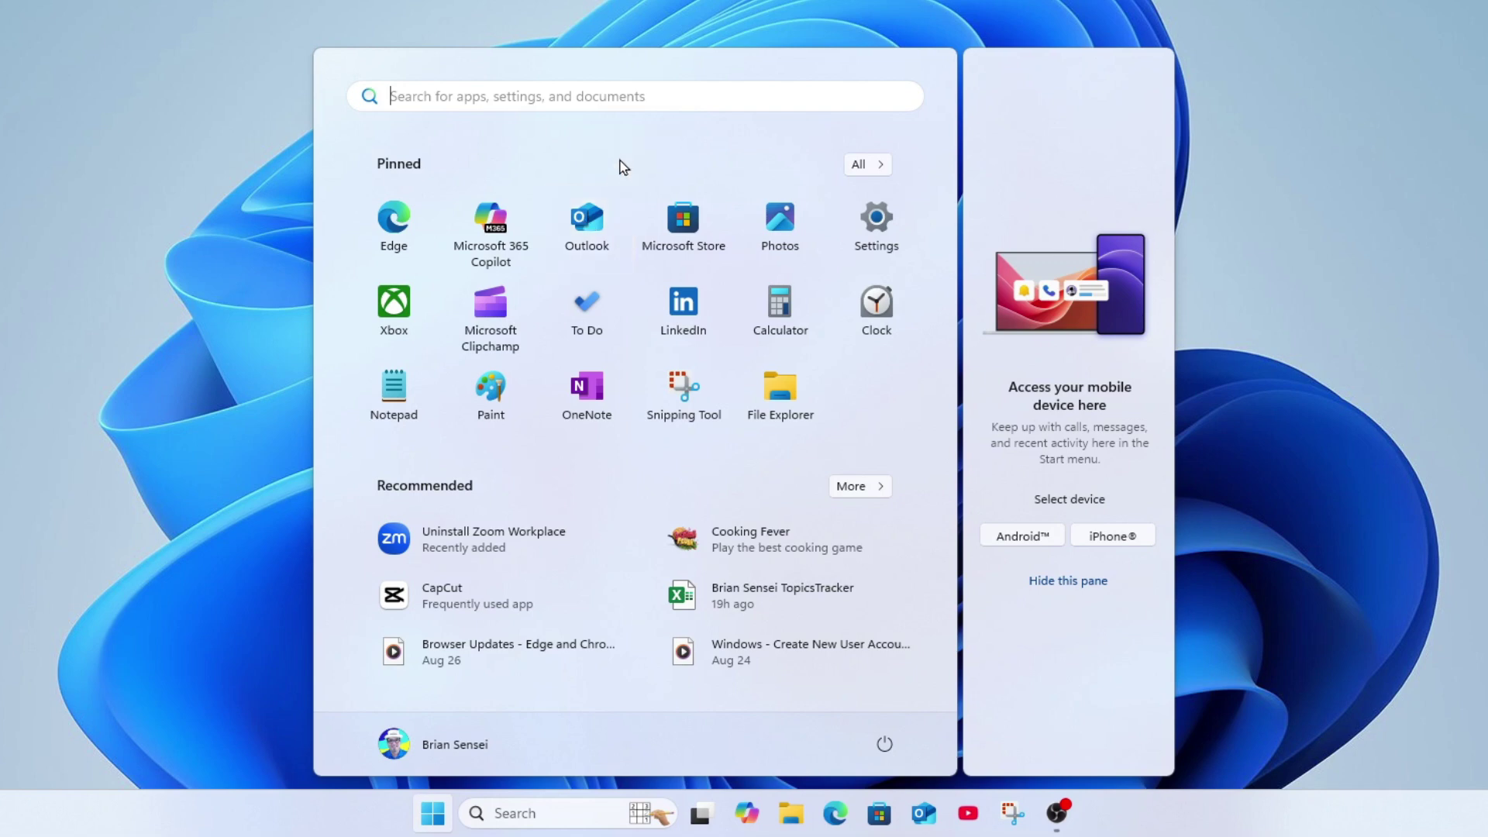
pyautogui.rightClick(589, 225)
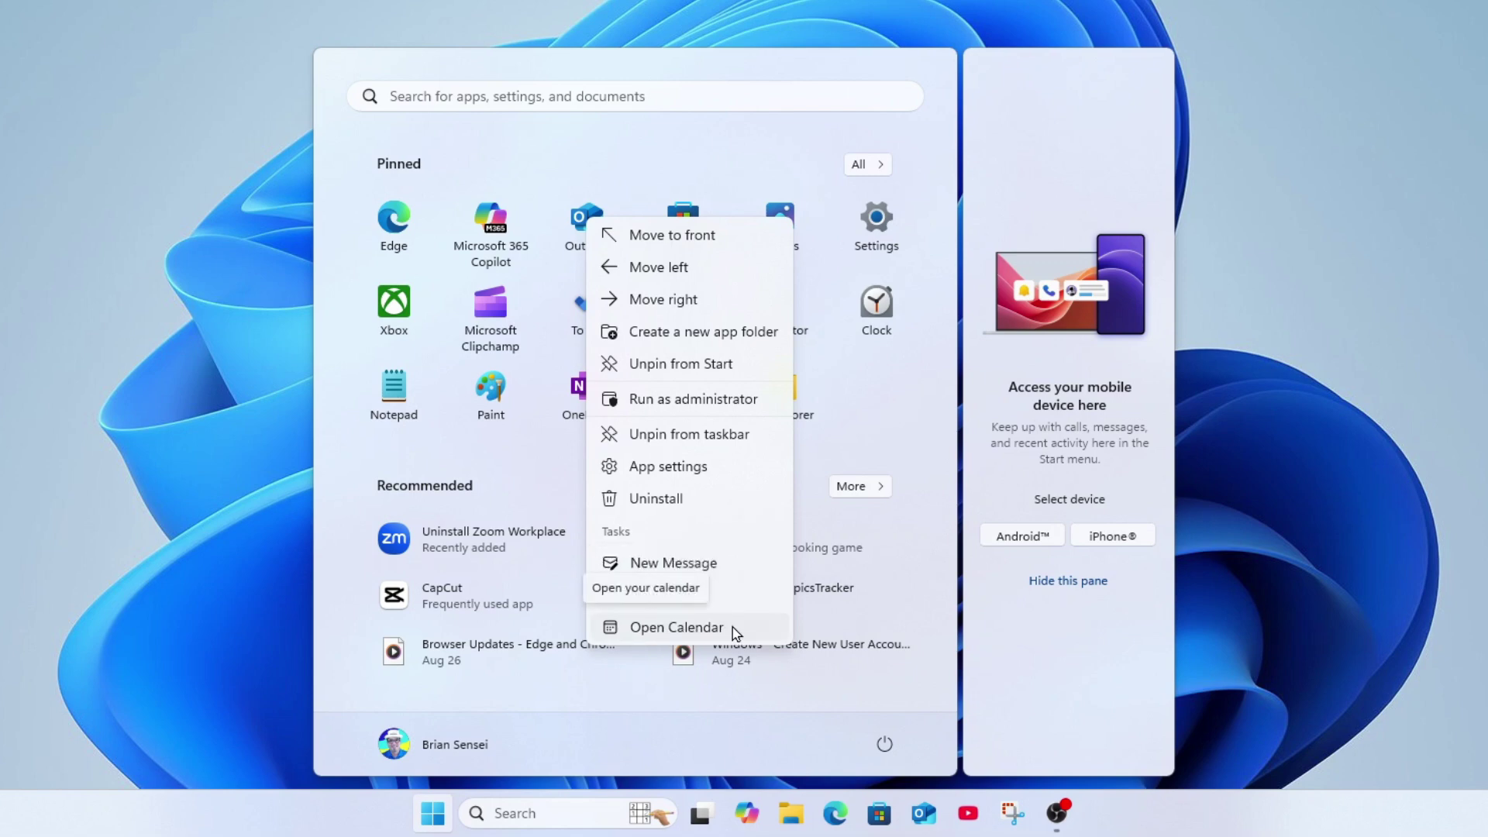
pyautogui.click(734, 129)
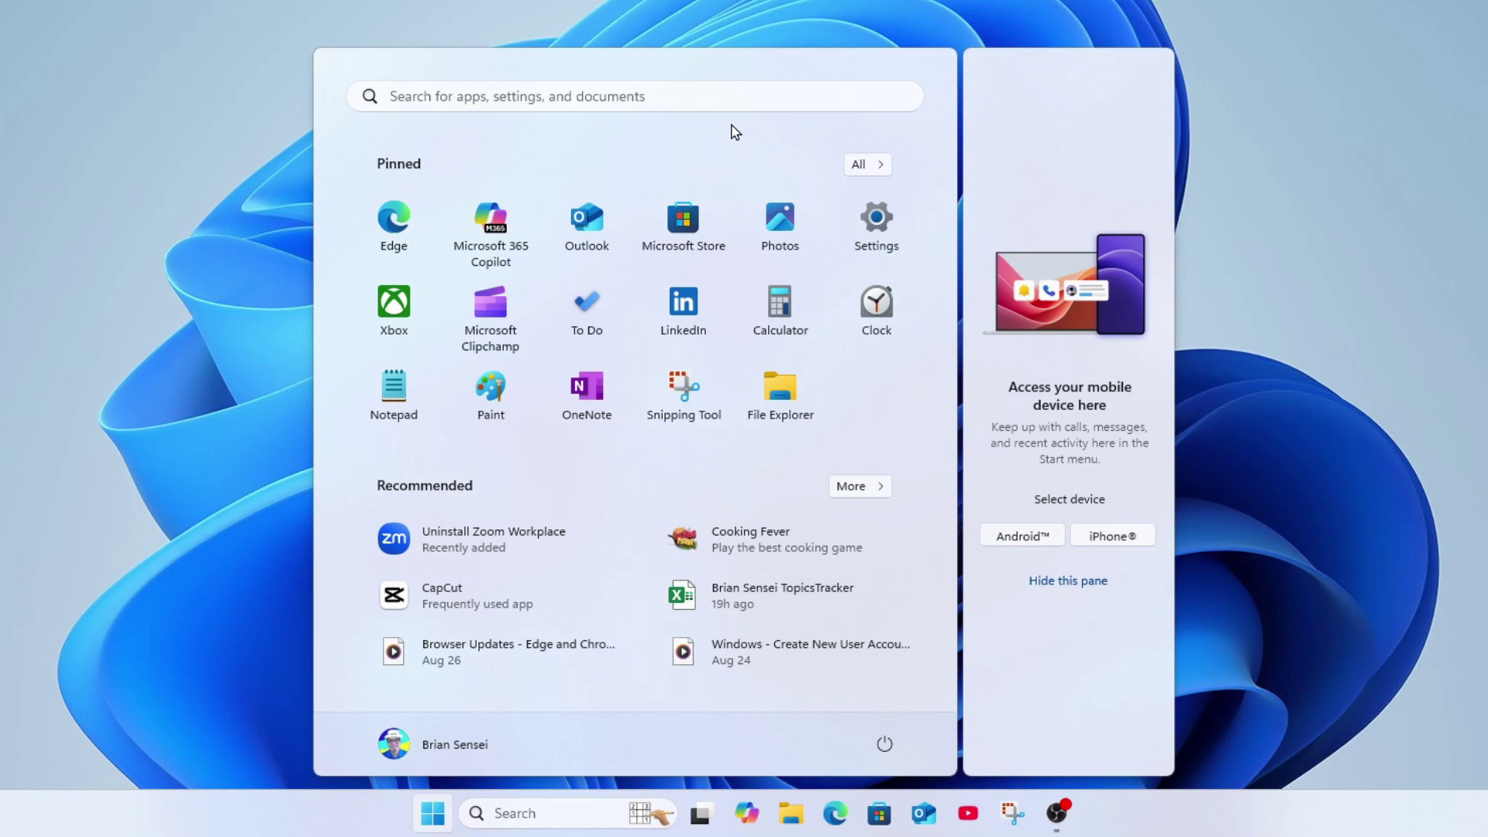
pyautogui.rightClick(682, 384)
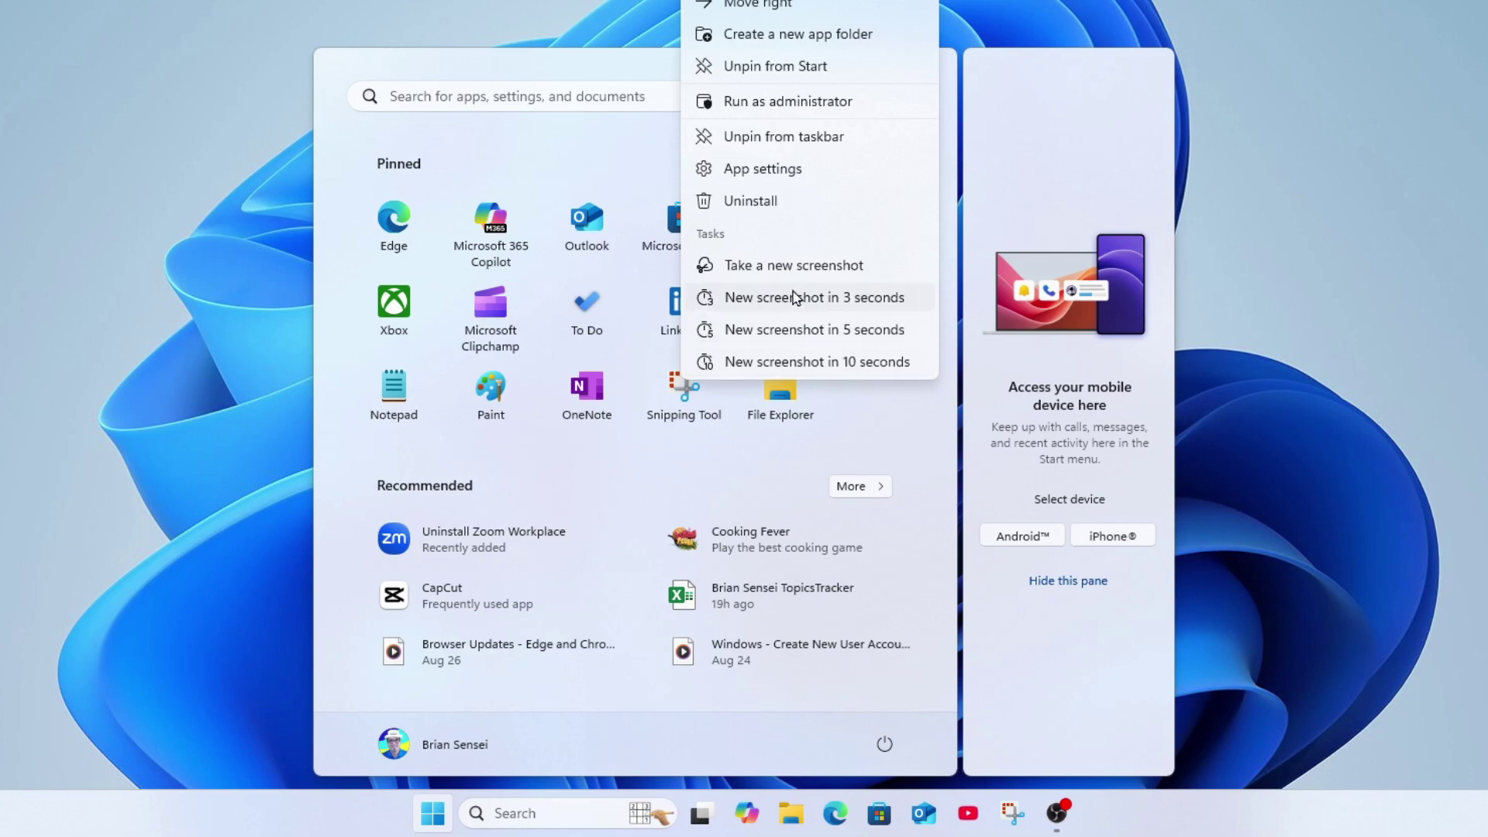
pyautogui.click(611, 153)
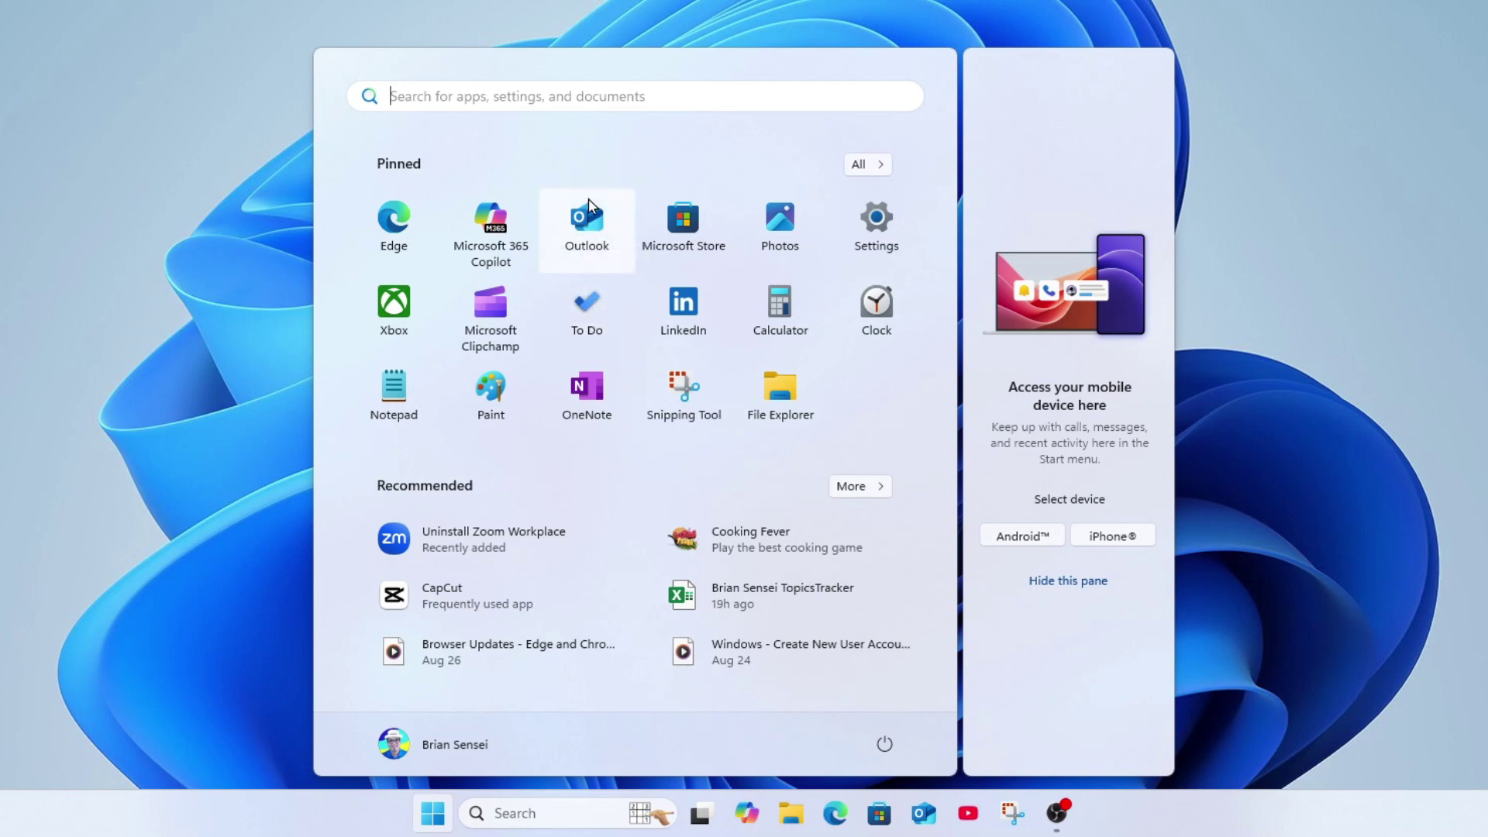
# Step: Make an app folder from Outlook, drag To Do into it, and rename it 'Outlook'
pyautogui.rightClick(591, 224)
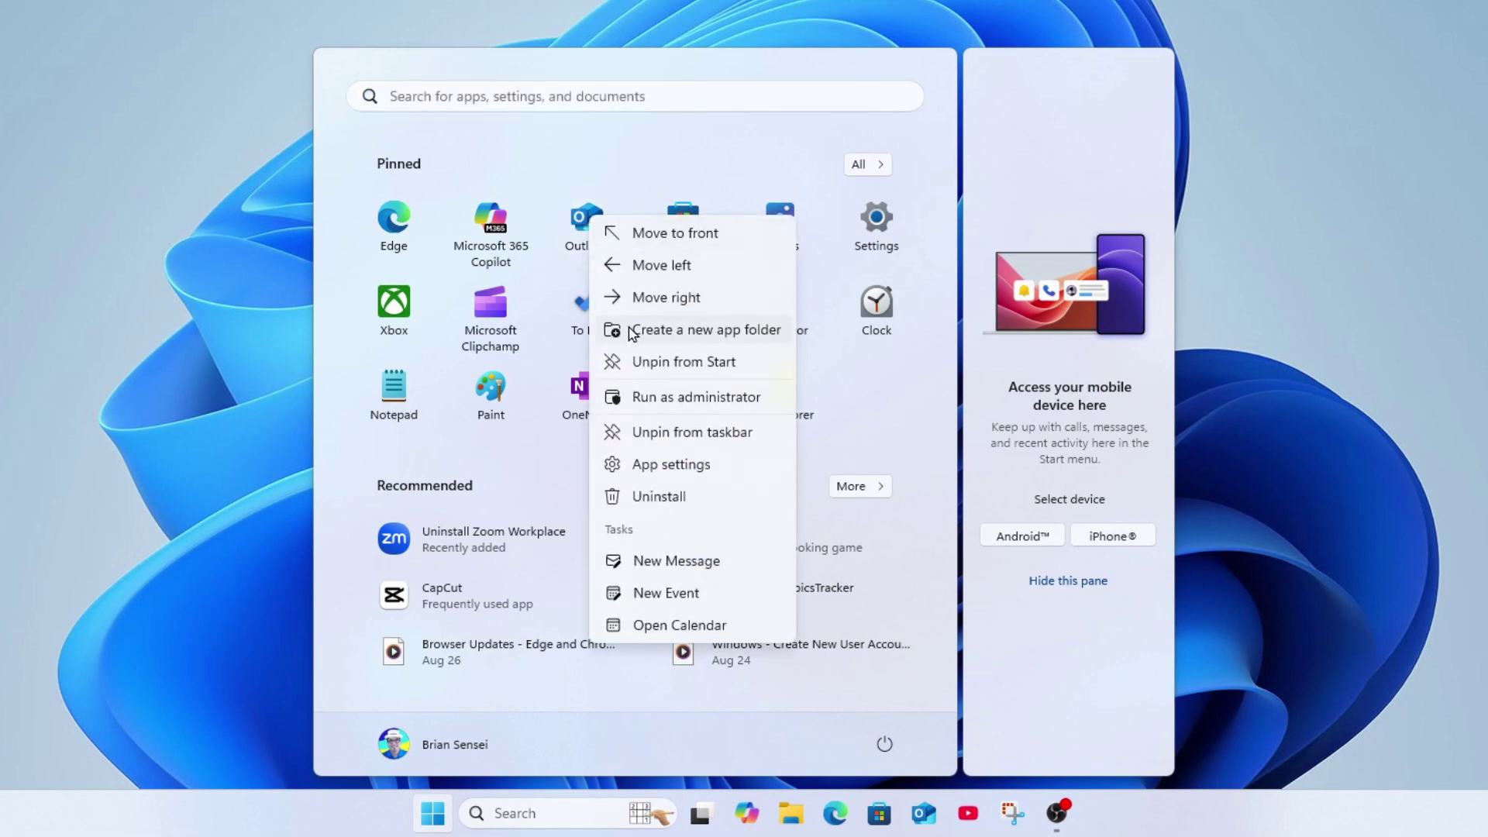
pyautogui.click(760, 332)
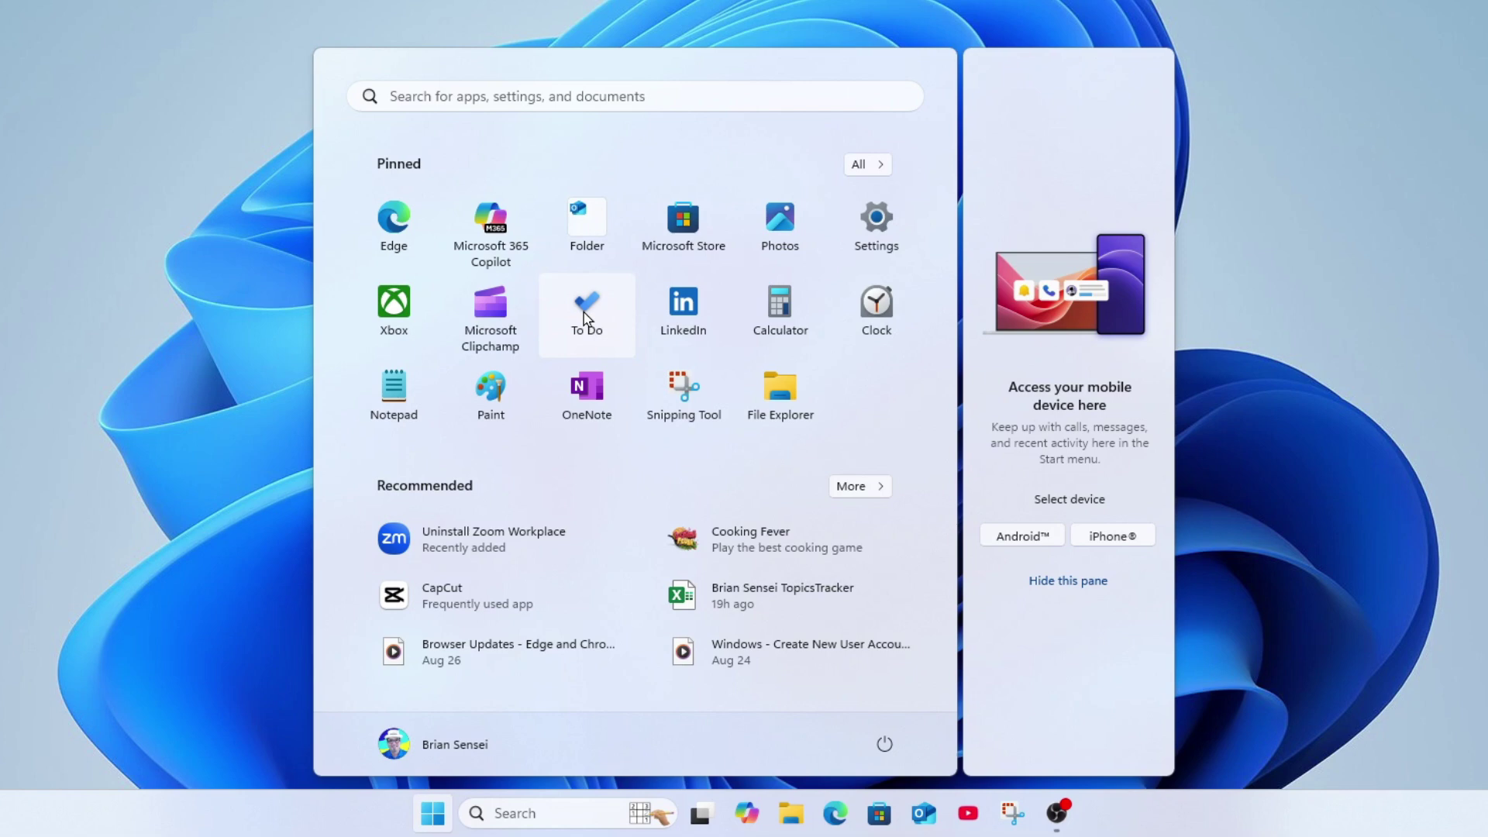
pyautogui.moveTo(584, 313); pyautogui.dragTo(676, 233)
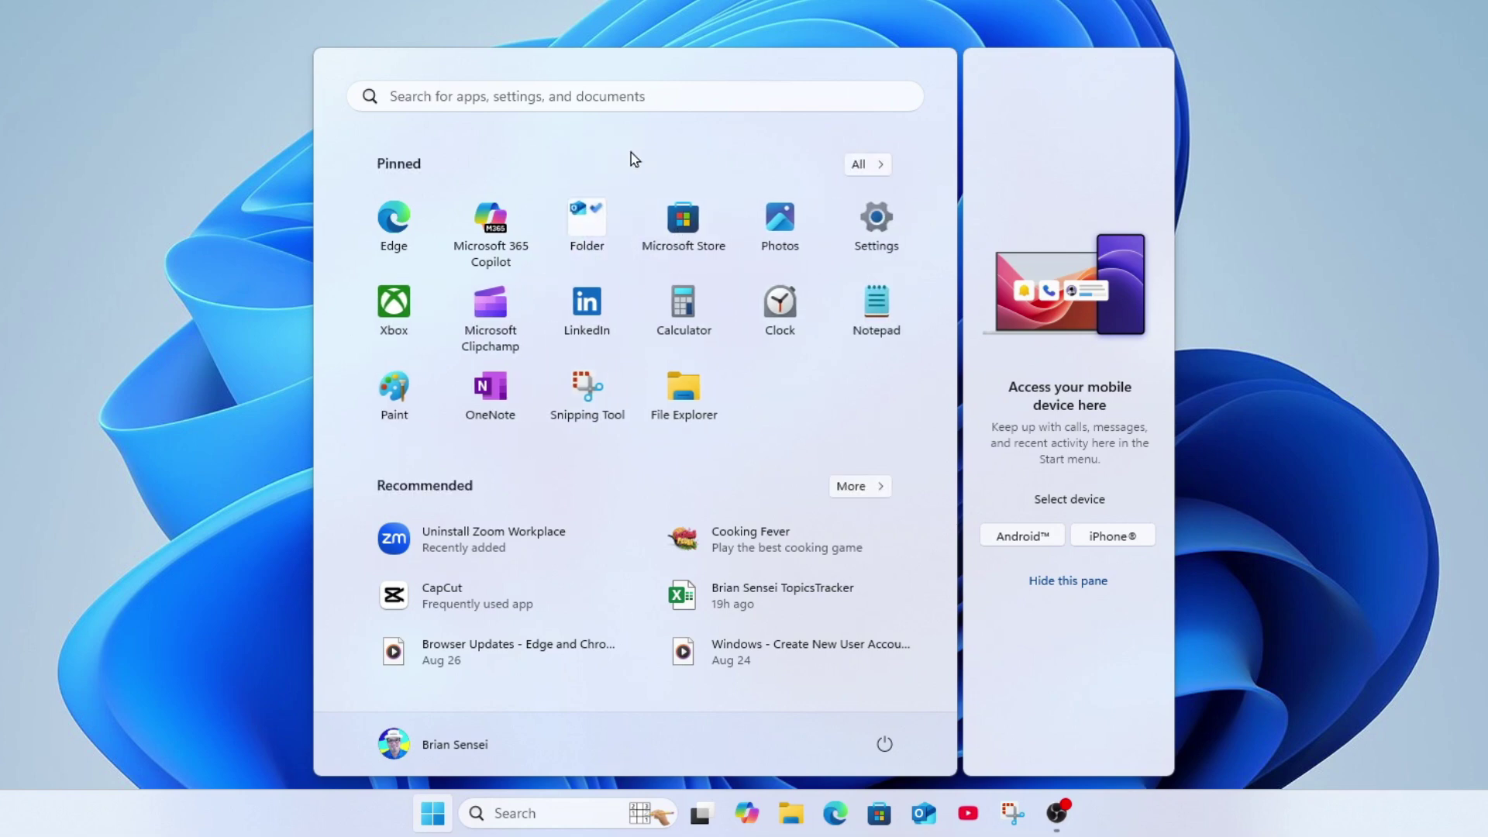
pyautogui.click(587, 217)
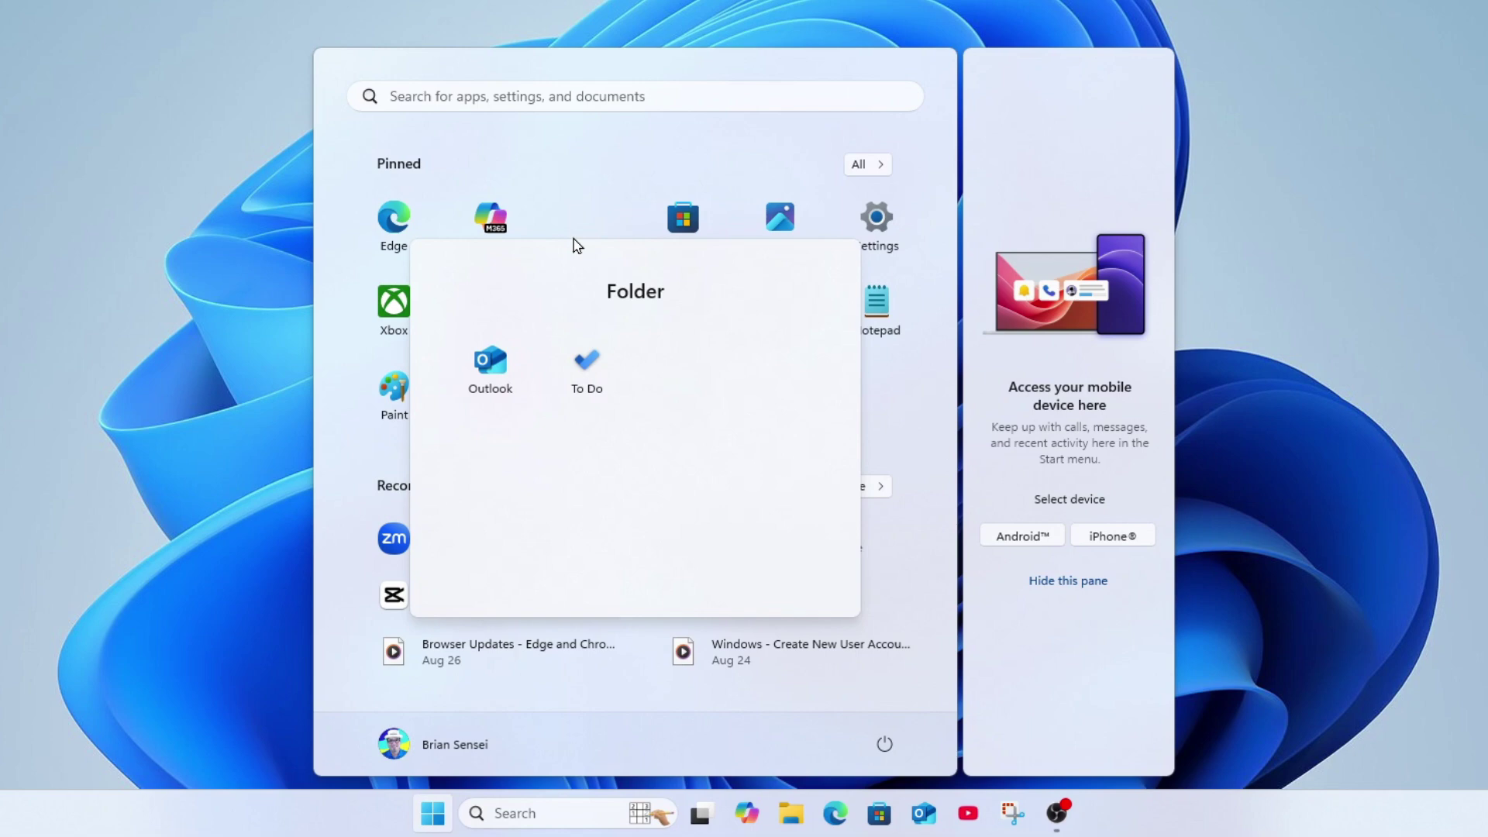
pyautogui.click(683, 286)
pyautogui.write('Outlook')
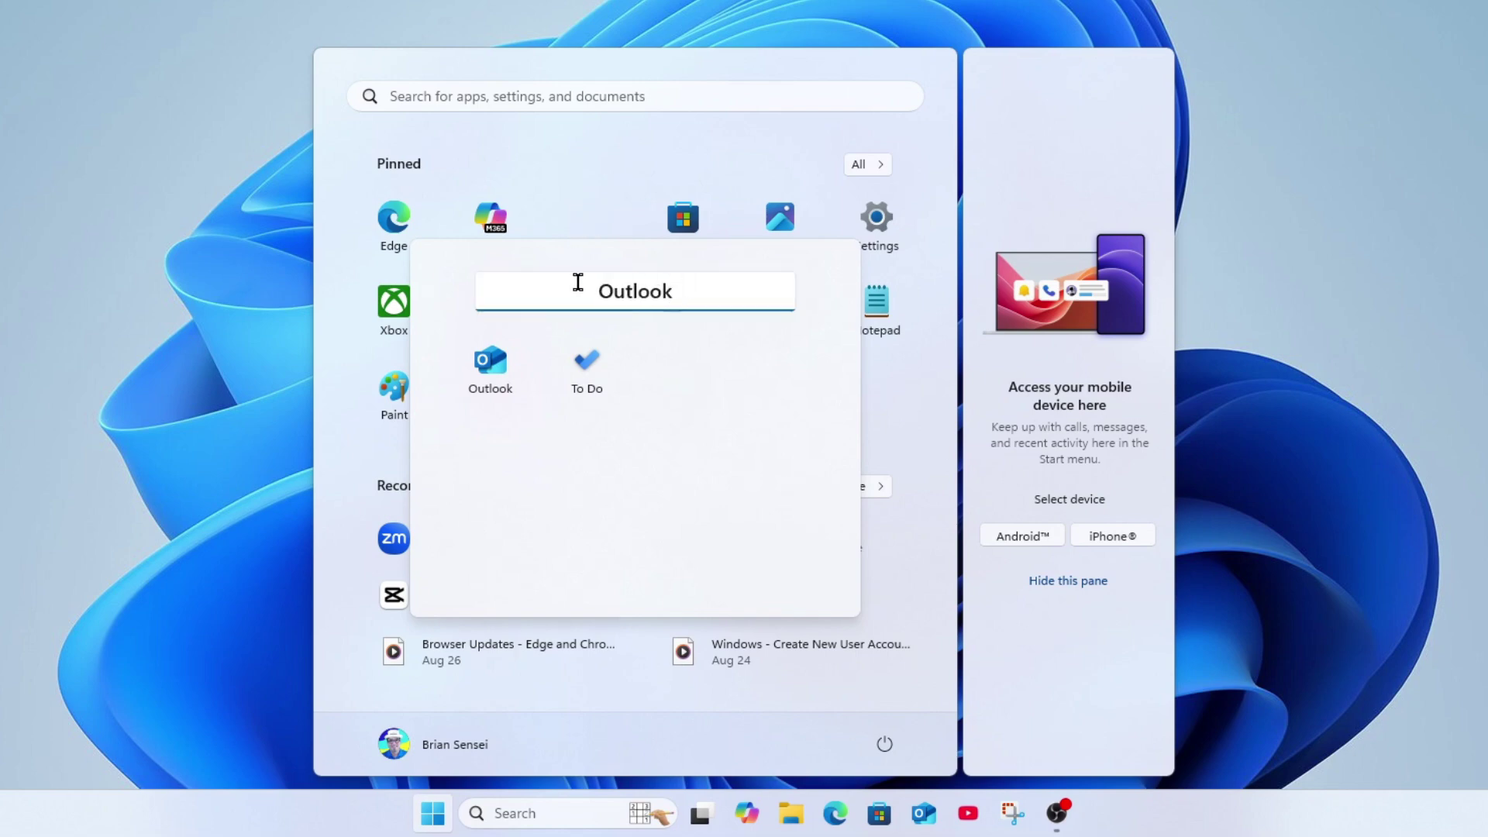
pyautogui.click(657, 157)
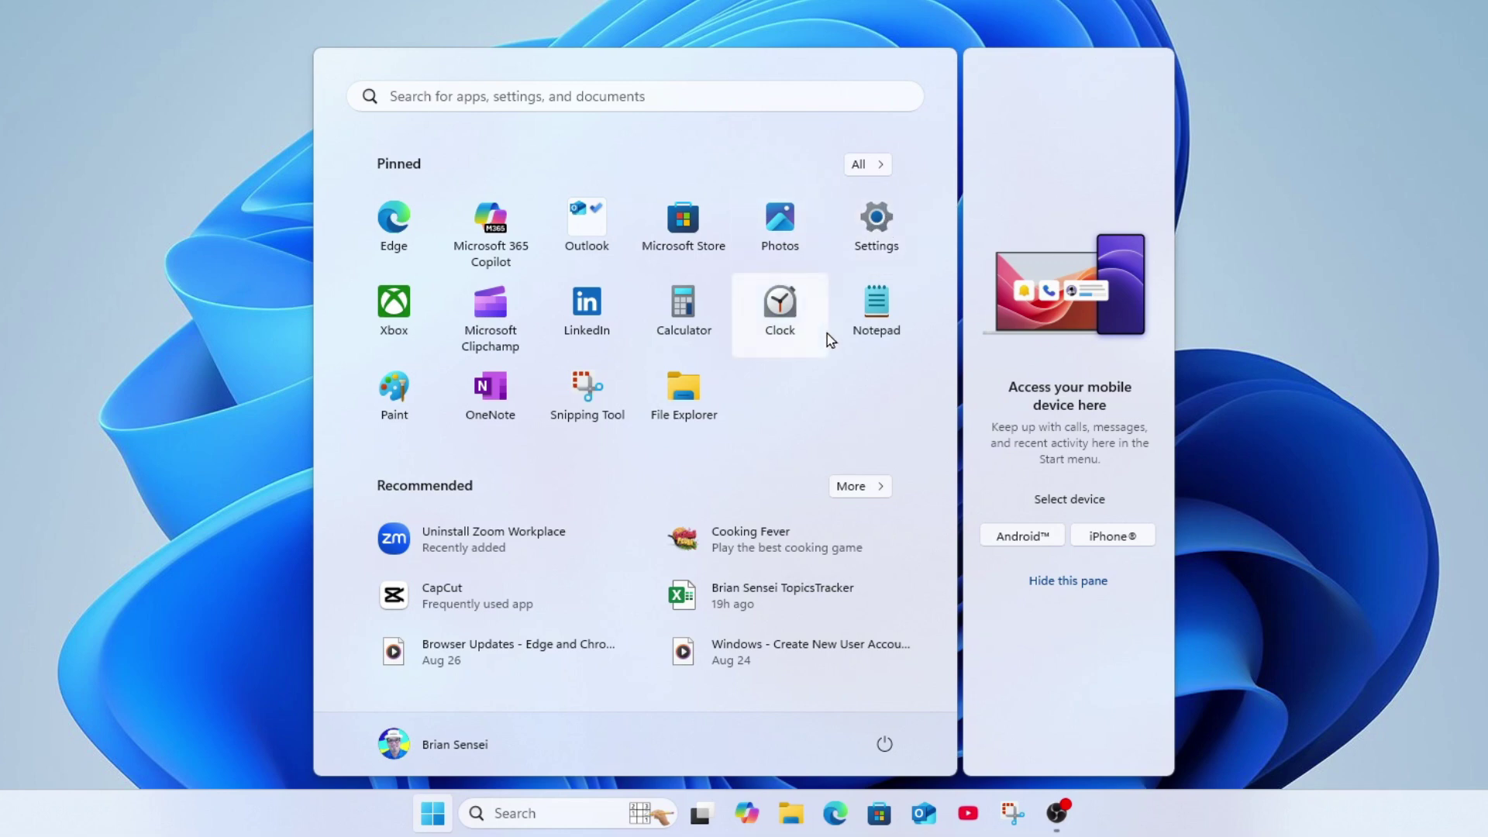
# Step: Open Start settings and select the More recommendations layout after trying More pins and Default
pyautogui.rightClick(787, 396)
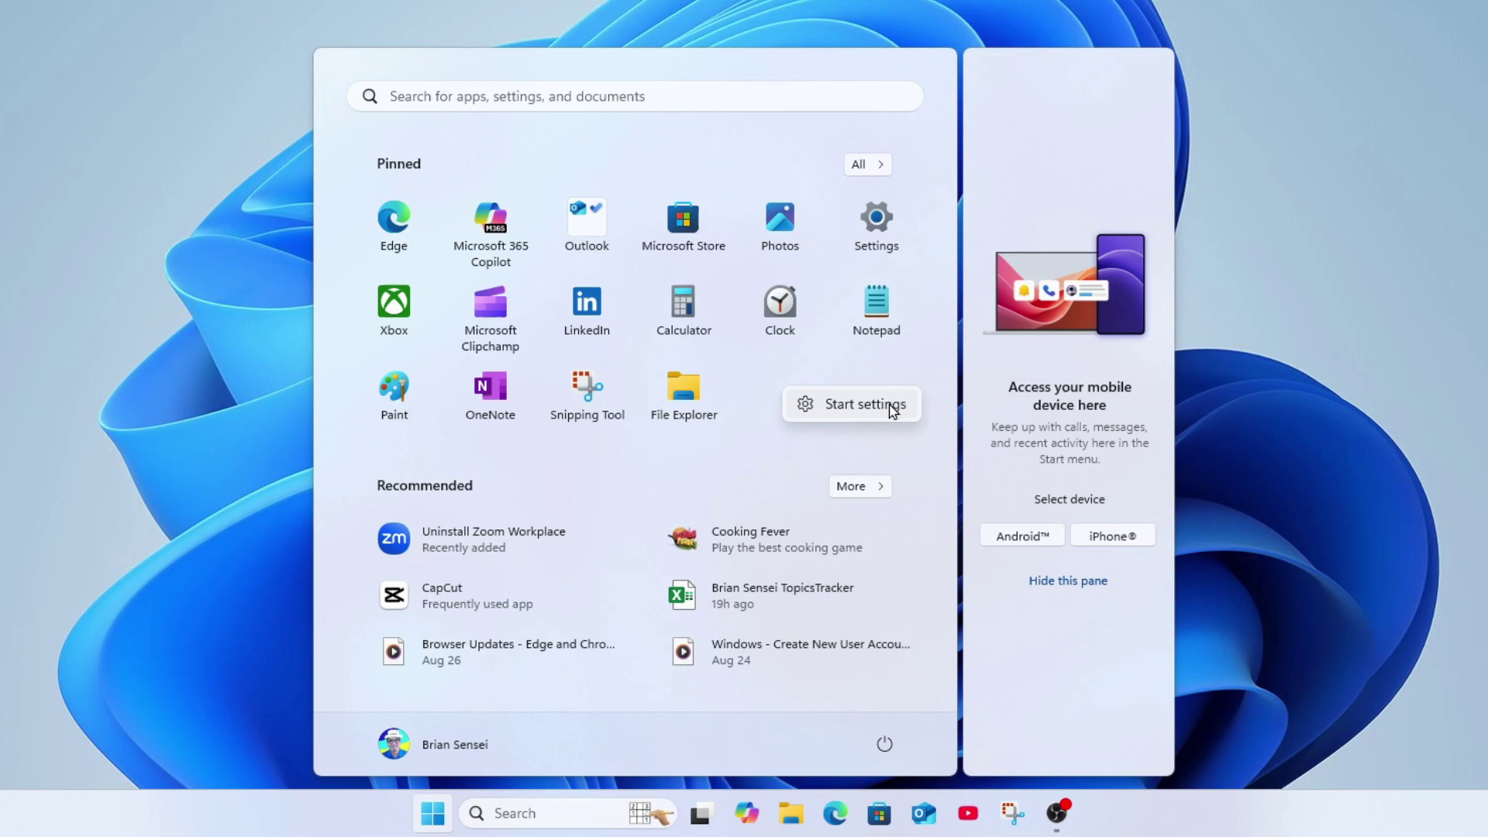
pyautogui.click(891, 407)
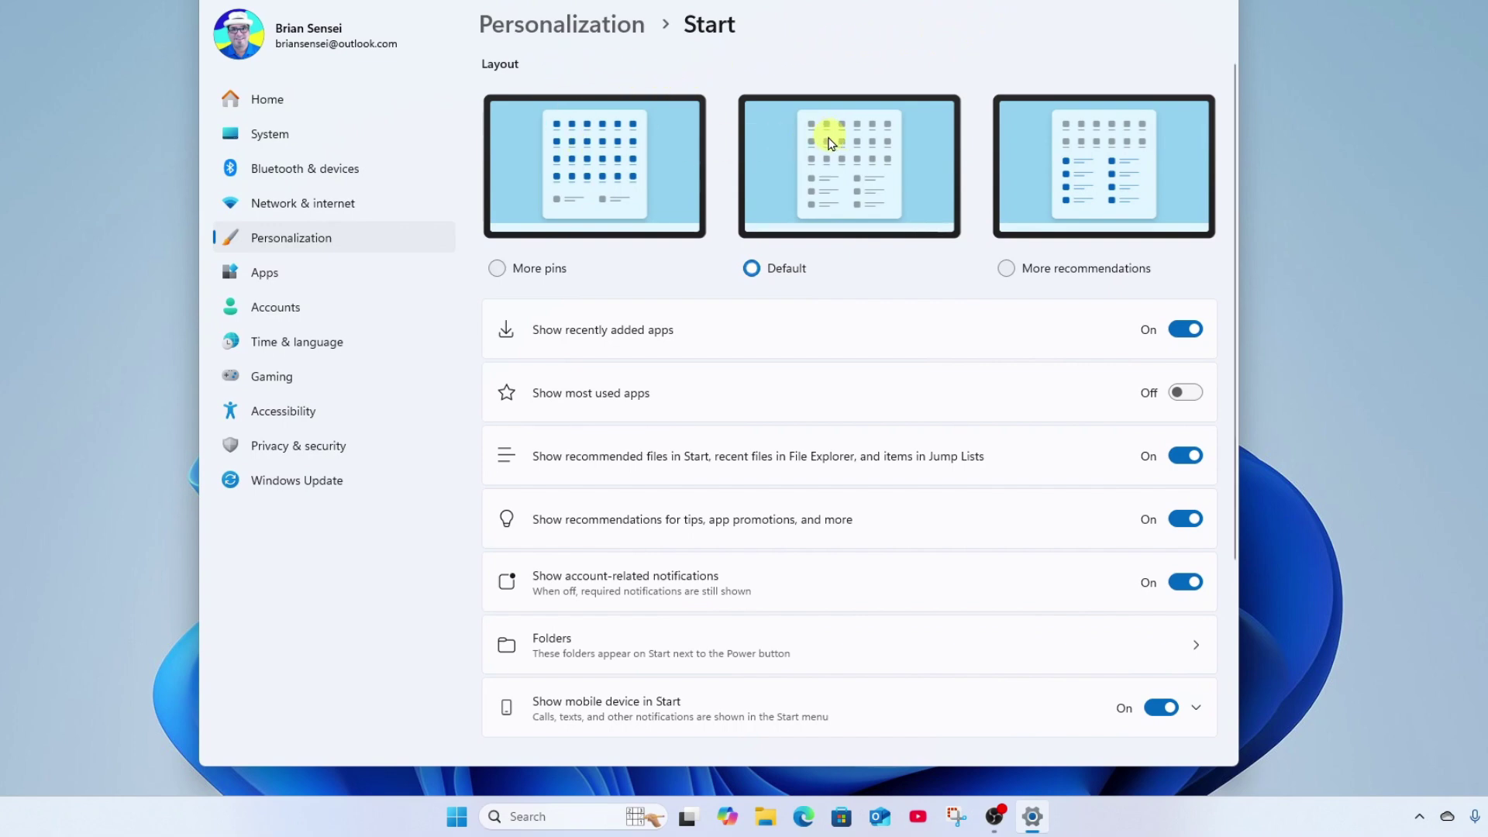
pyautogui.click(618, 172)
pyautogui.click(758, 270)
pyautogui.scroll(-1, 1000, 260)
pyautogui.click(1007, 234)
pyautogui.scroll(1, 1007, 236)
# Step: Turn Show most used apps On, then open Start to check the changes
pyautogui.click(1190, 398)
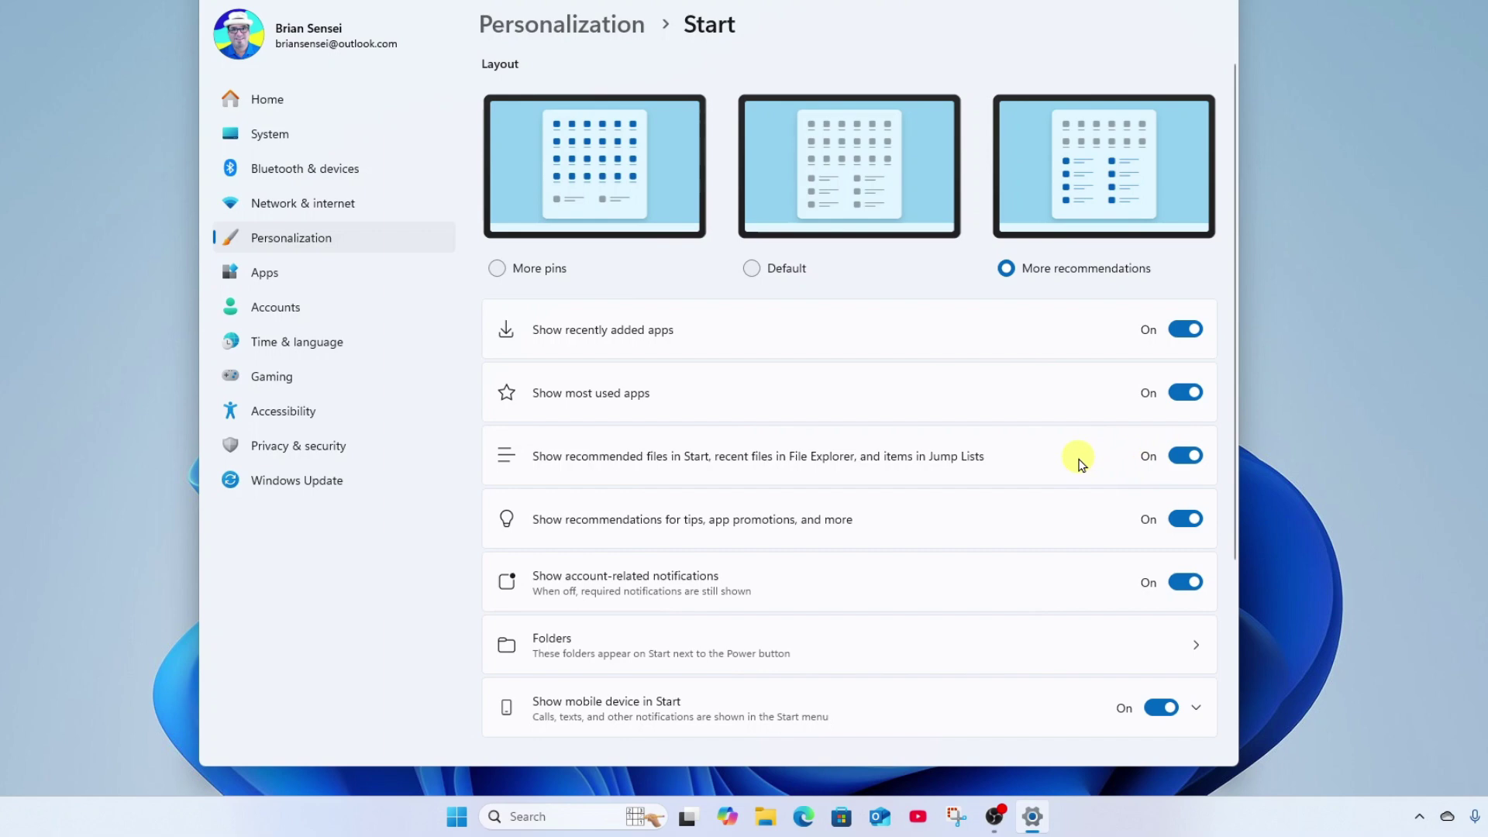
pyautogui.scroll(-2, 1081, 463)
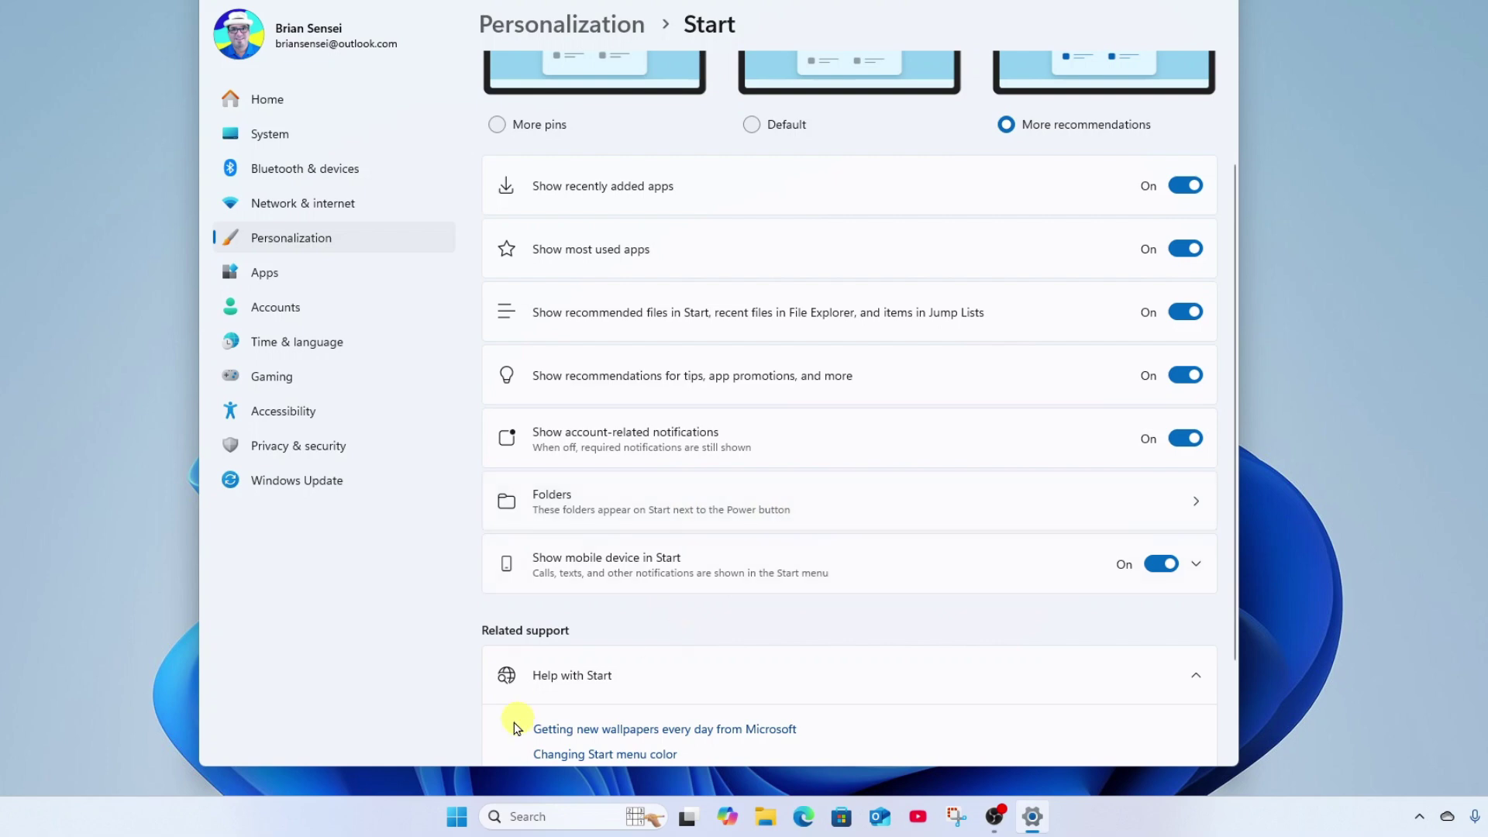
pyautogui.click(457, 816)
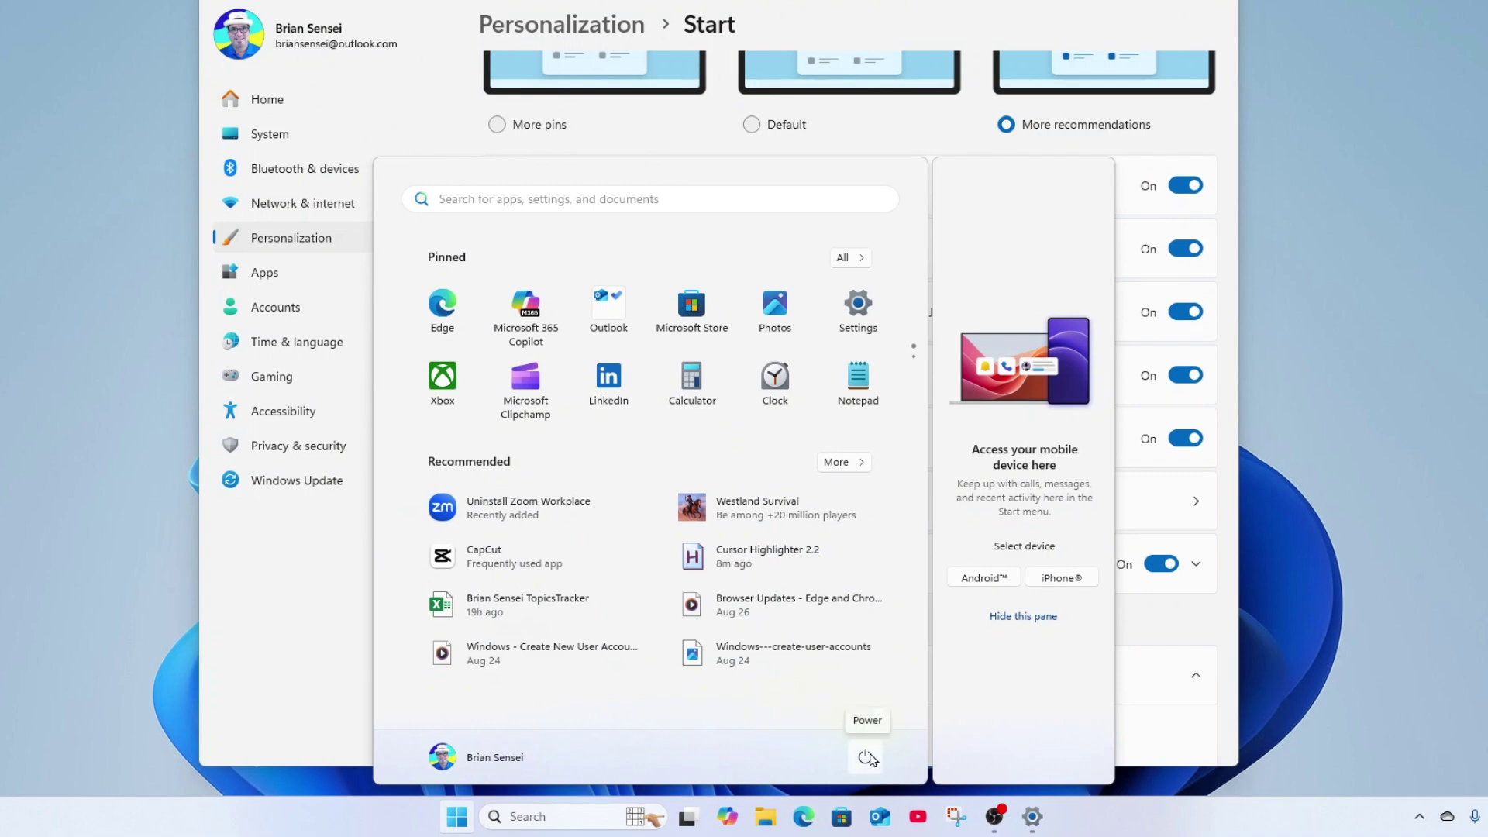
# Step: Switch Music On in Start's Folders settings and verify its shortcut beside Power
pyautogui.press('Escape')
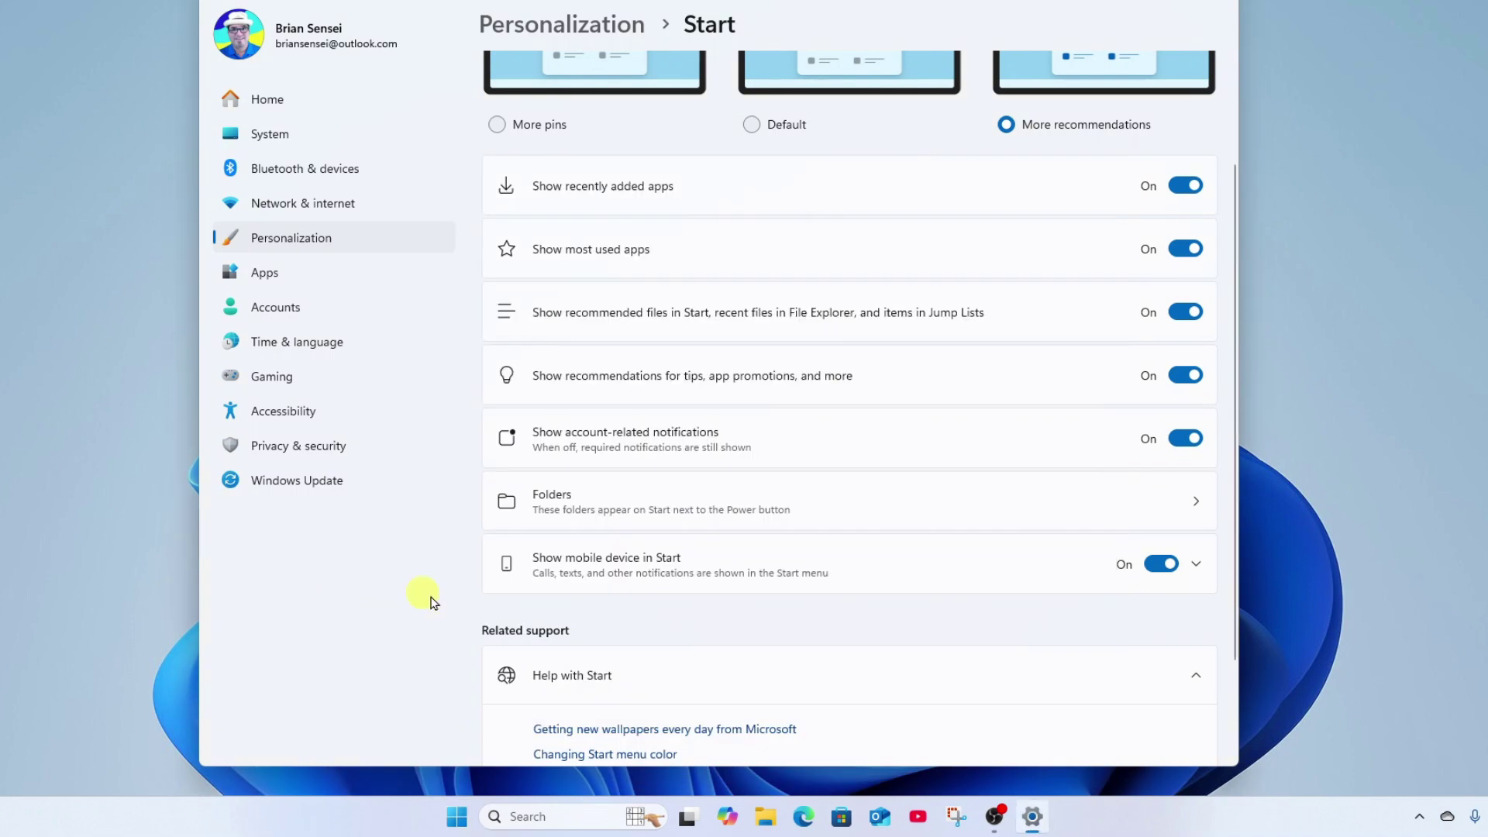
pyautogui.click(1185, 504)
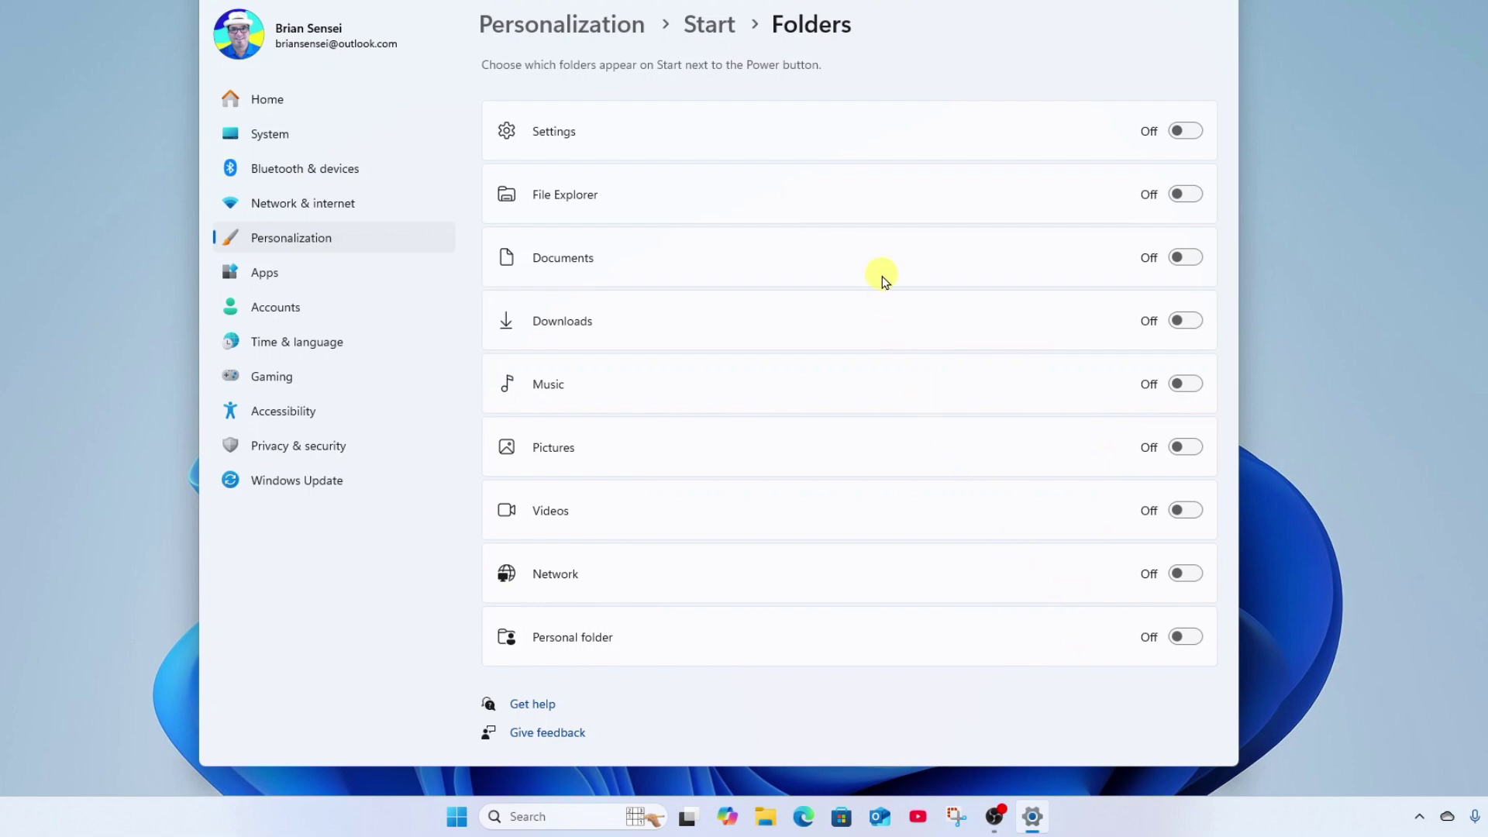
pyautogui.click(1186, 384)
pyautogui.click(457, 817)
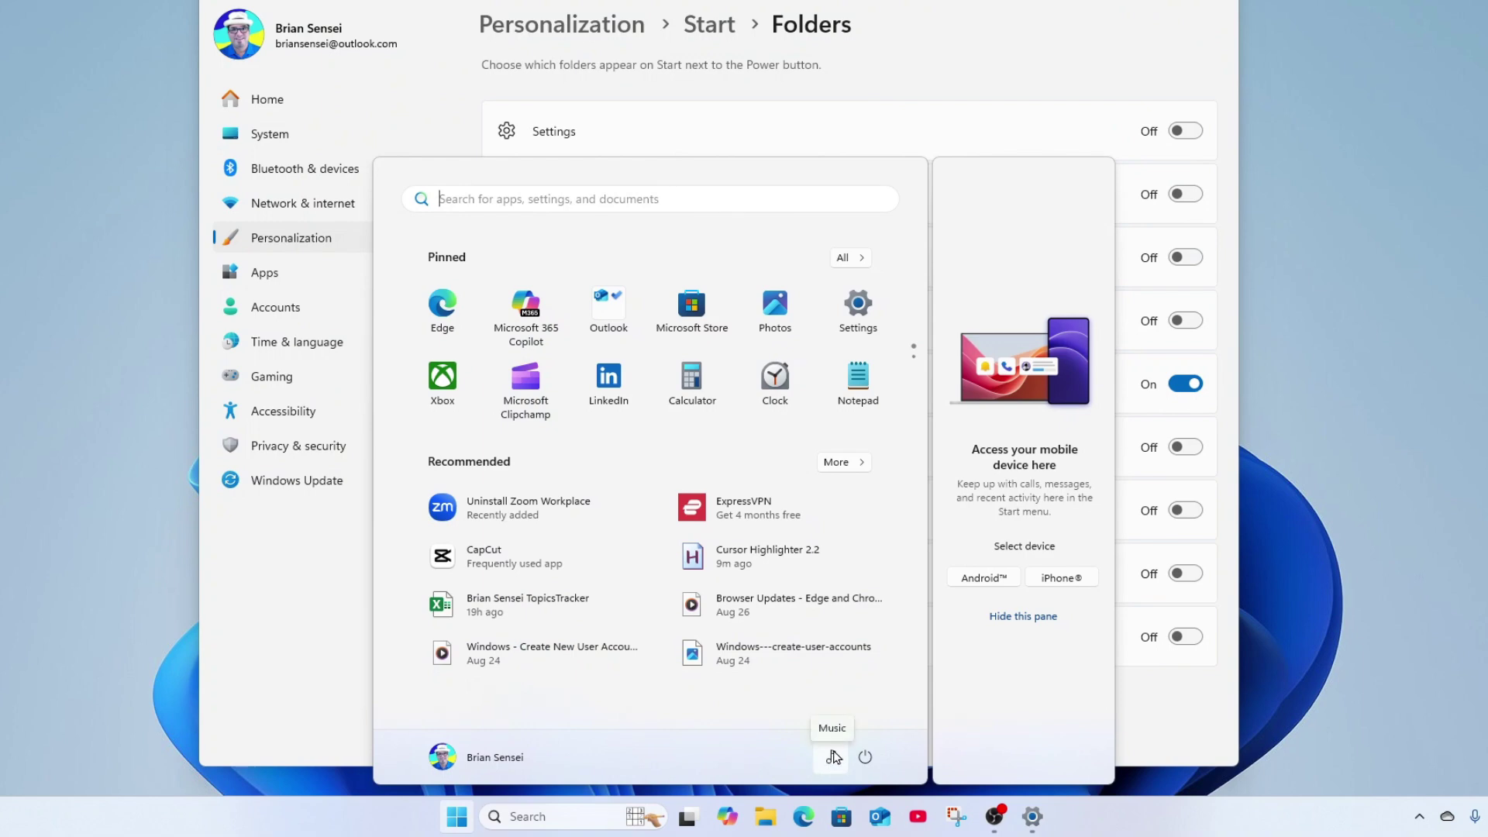
pyautogui.click(289, 592)
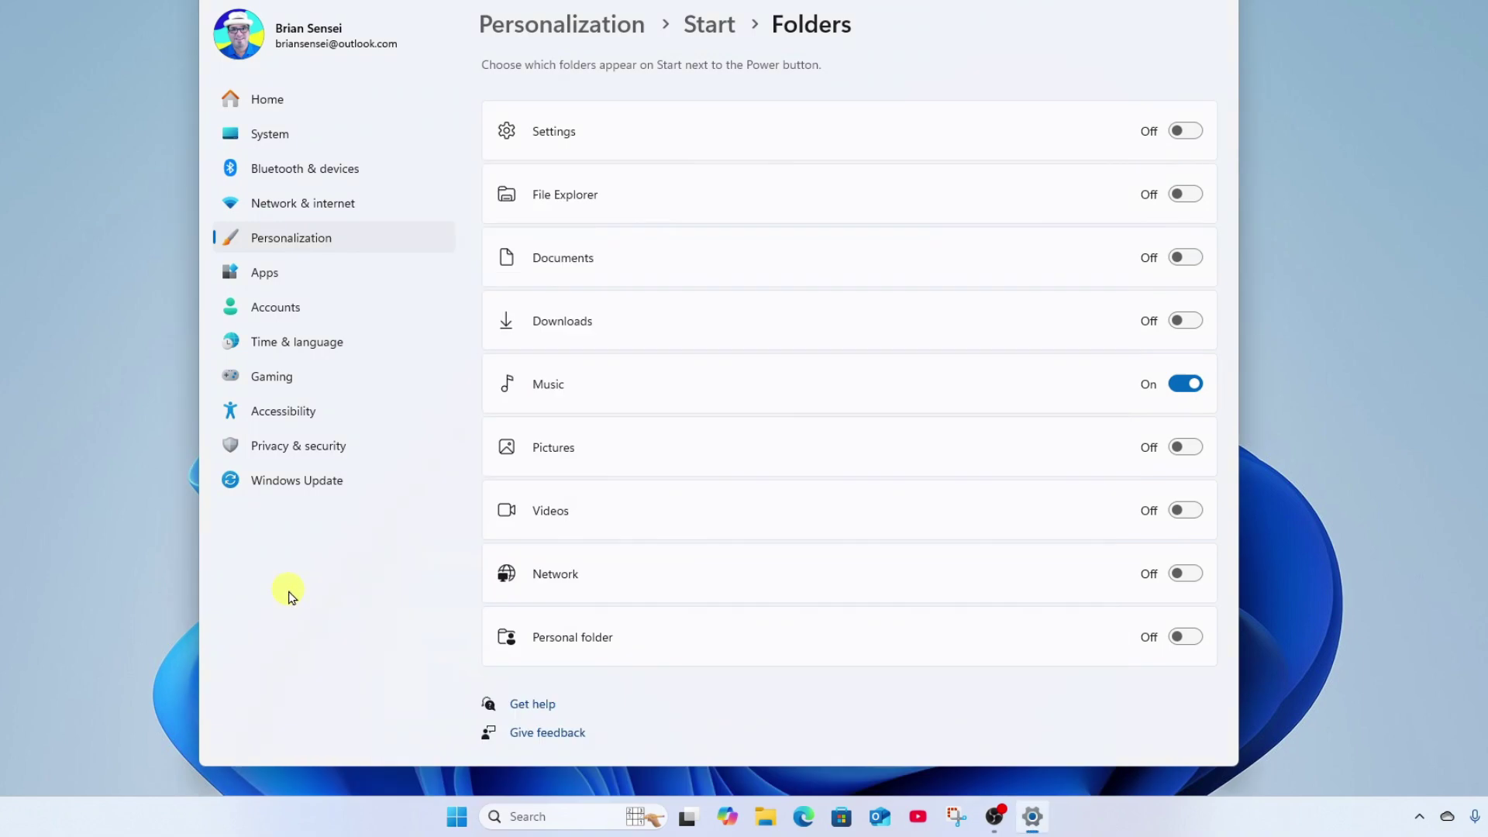
# Step: Turn Show mobile device in Start Off and confirm the pane no longer appears
pyautogui.click(708, 26)
pyautogui.scroll(-3, 743, 403)
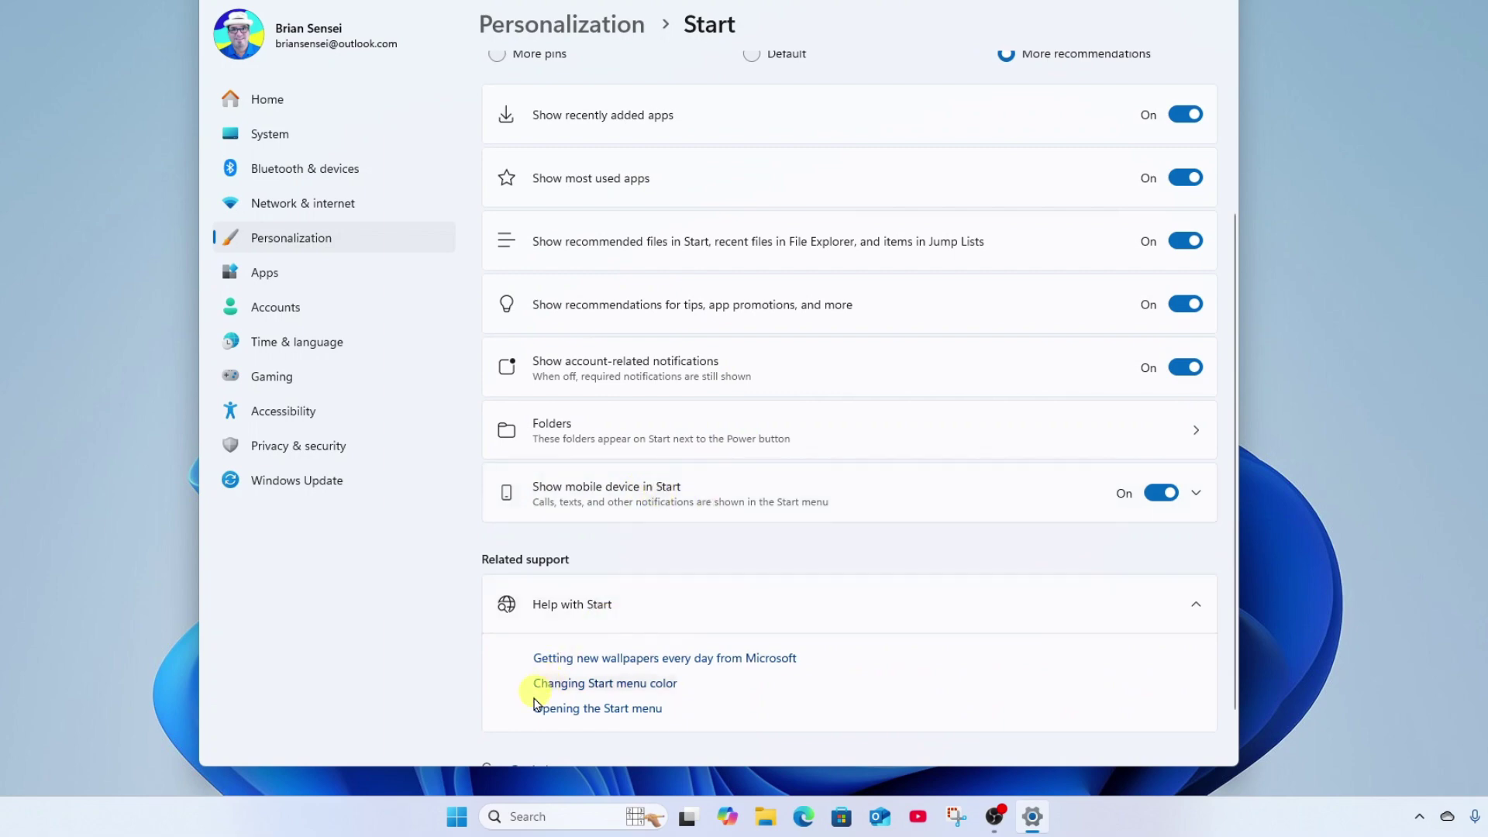
pyautogui.click(457, 818)
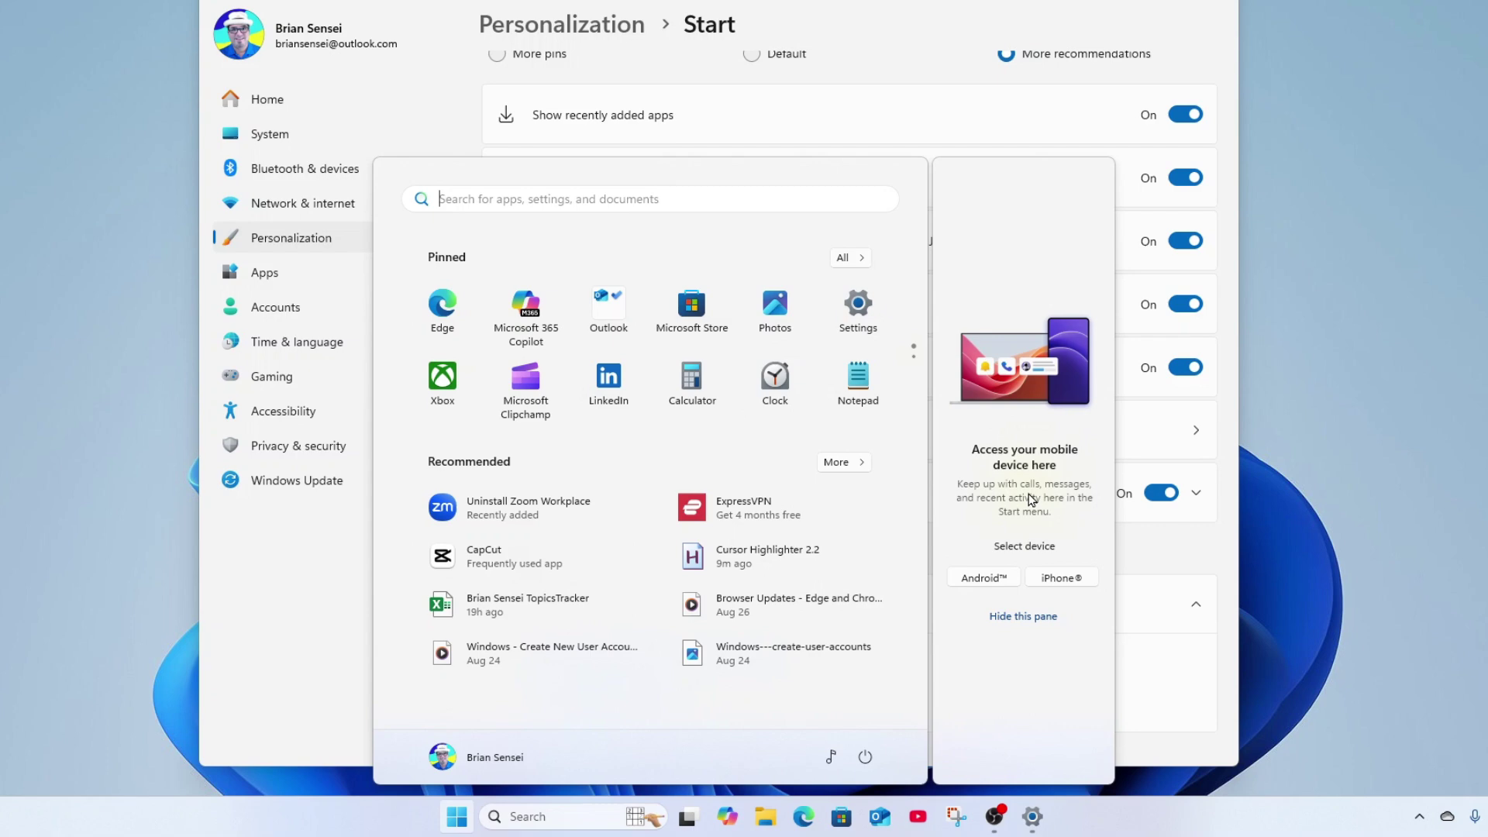
pyautogui.click(276, 643)
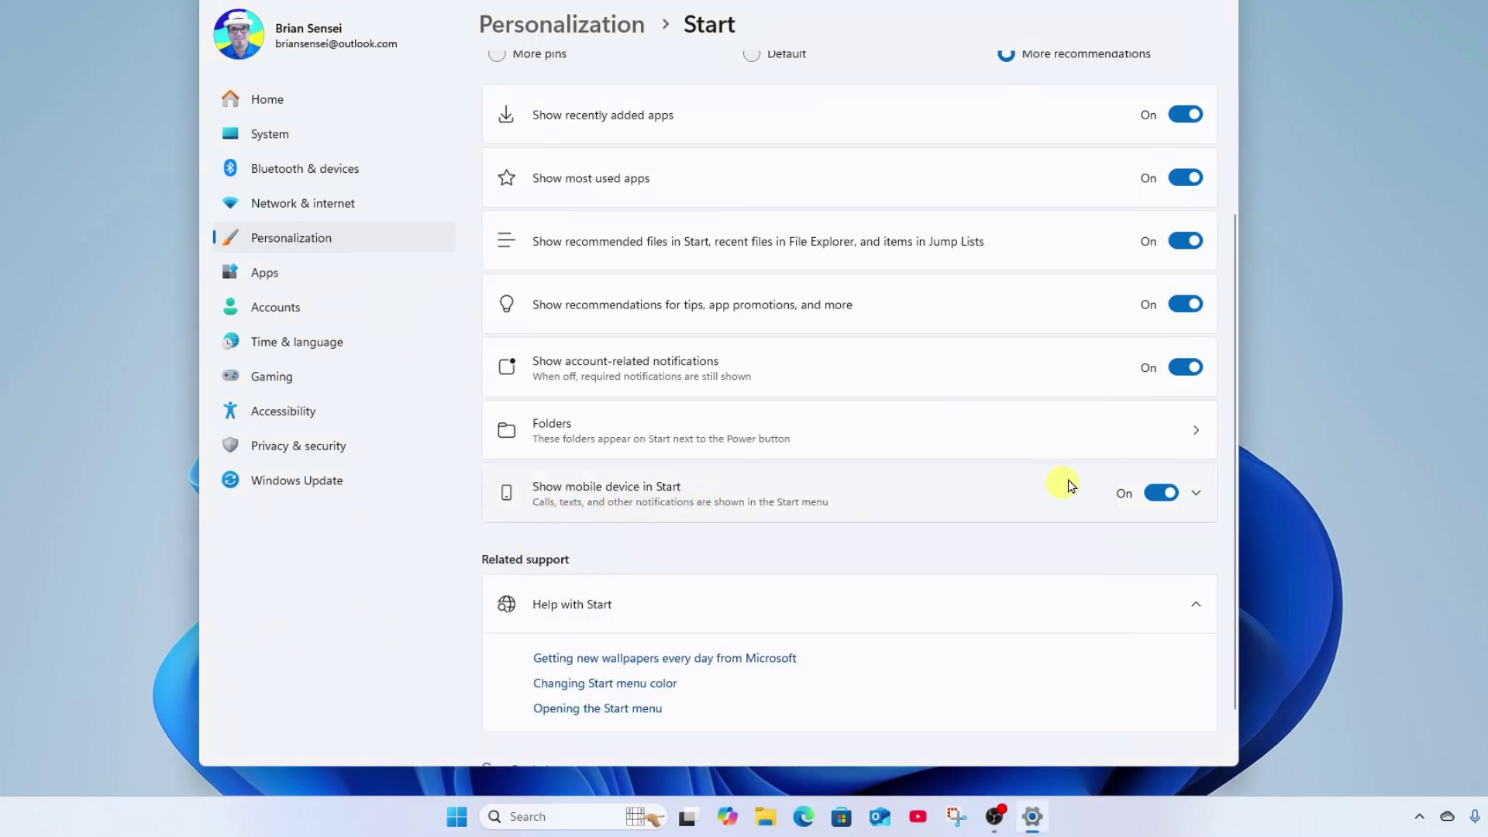
pyautogui.click(1161, 493)
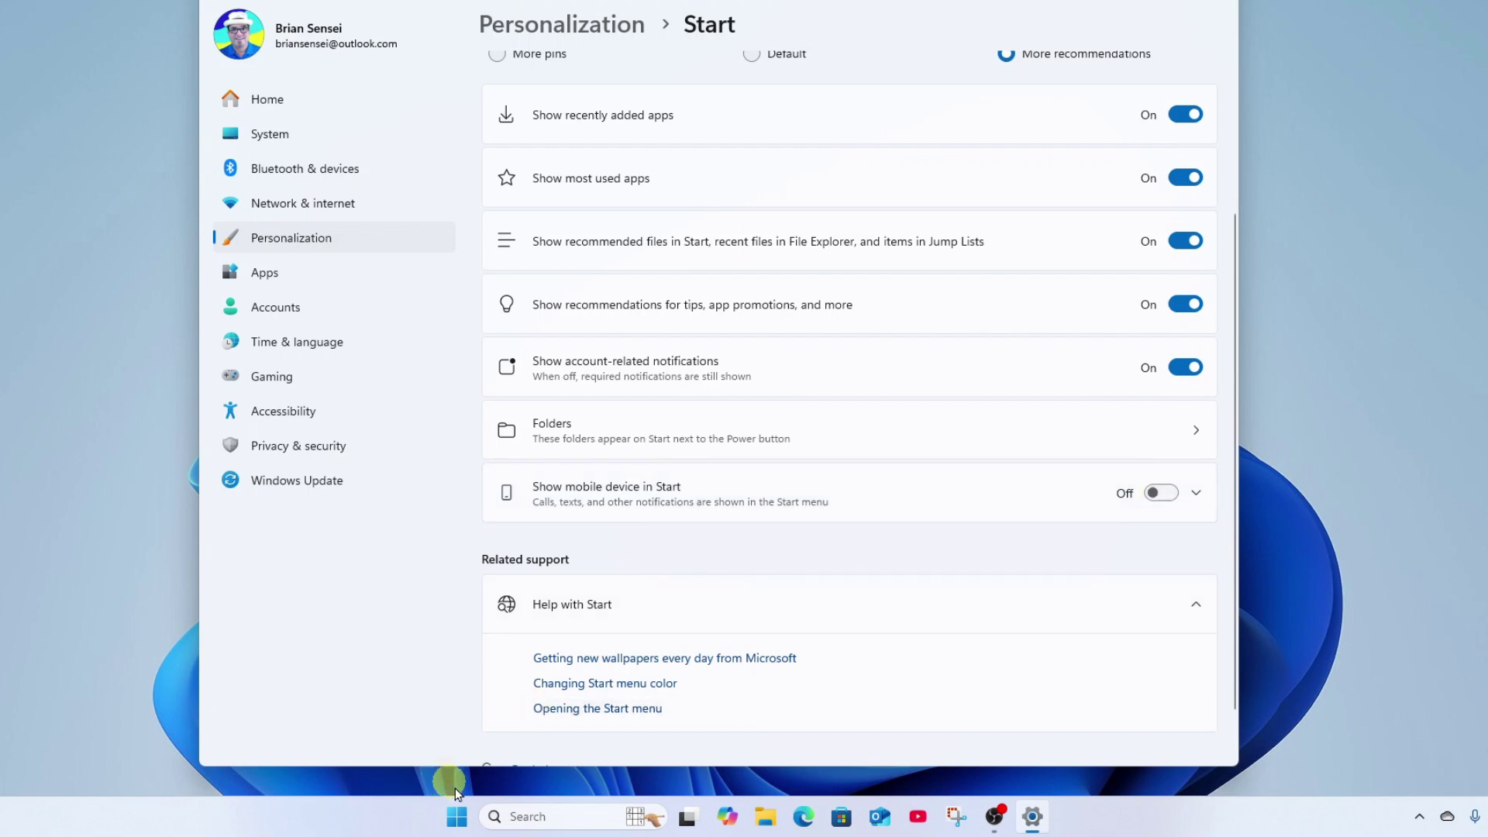
pyautogui.click(458, 818)
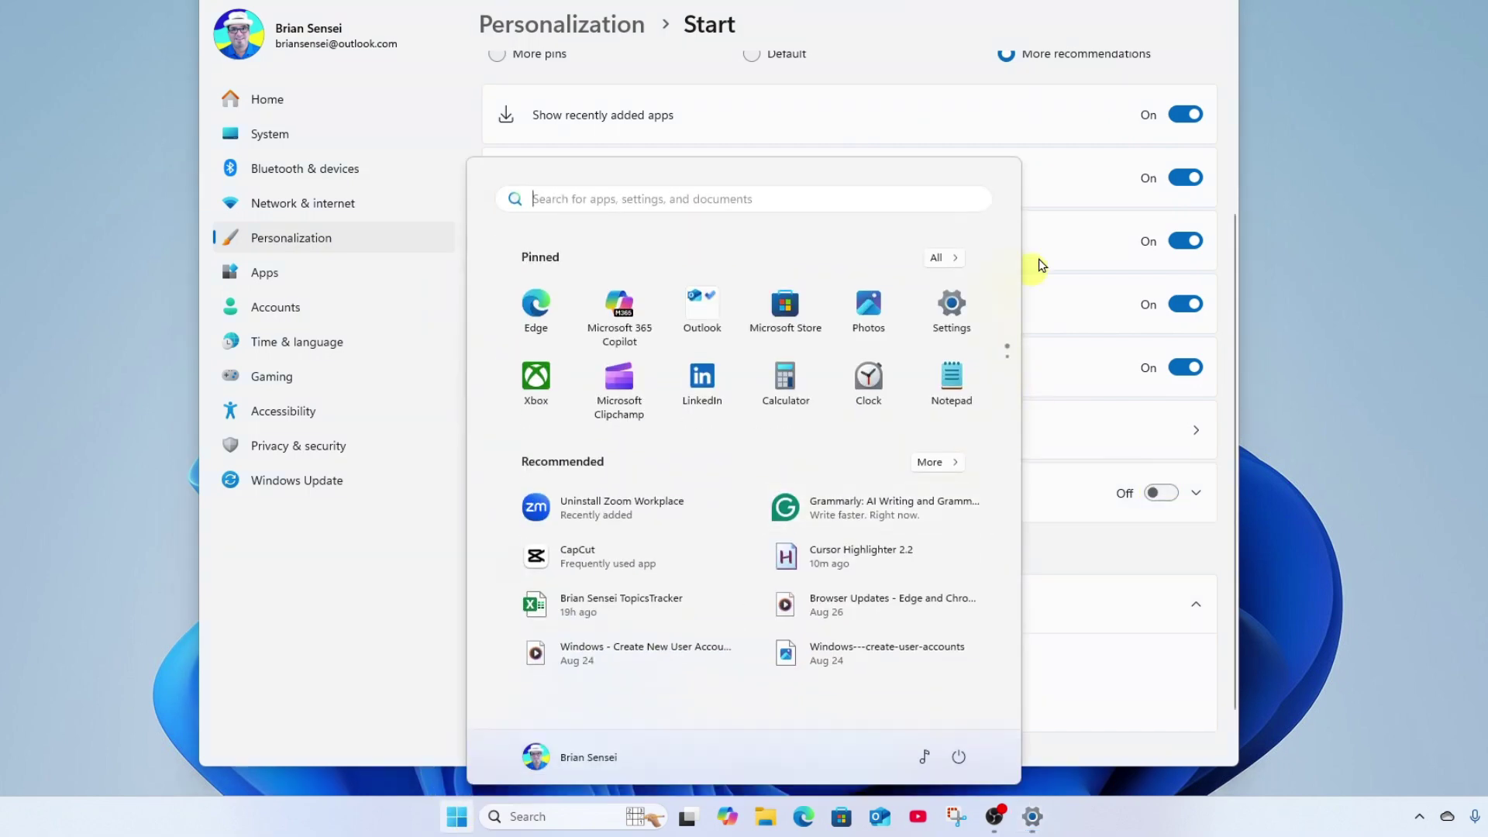
pyautogui.click(1072, 465)
pyautogui.scroll(3, 1082, 233)
# Step: Close Settings, then browse Start's pinned pages, All apps list and full recommendations before closing Start
pyautogui.hotkey('alt', 'F4')
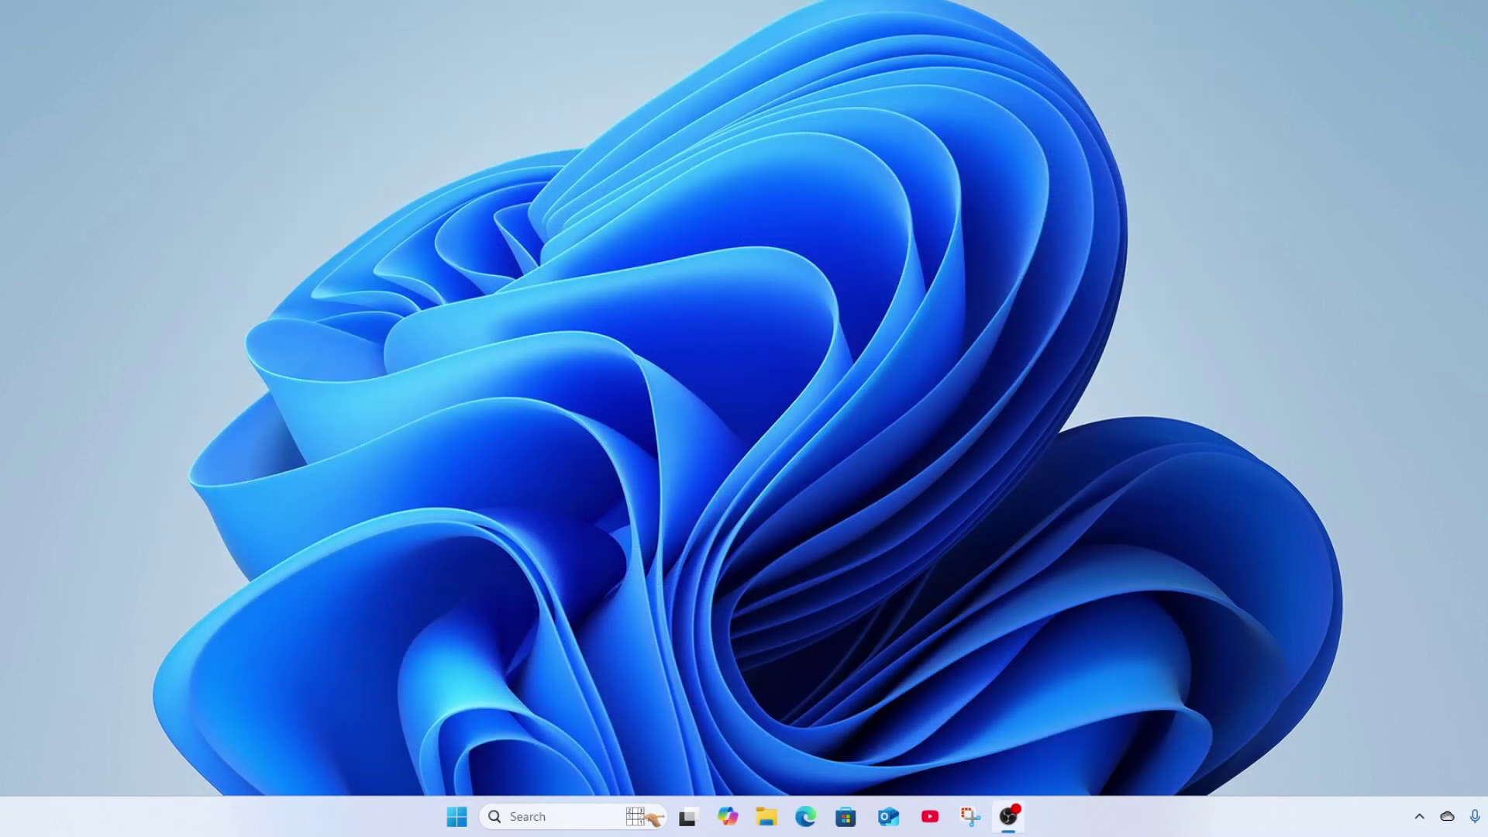
pyautogui.click(478, 817)
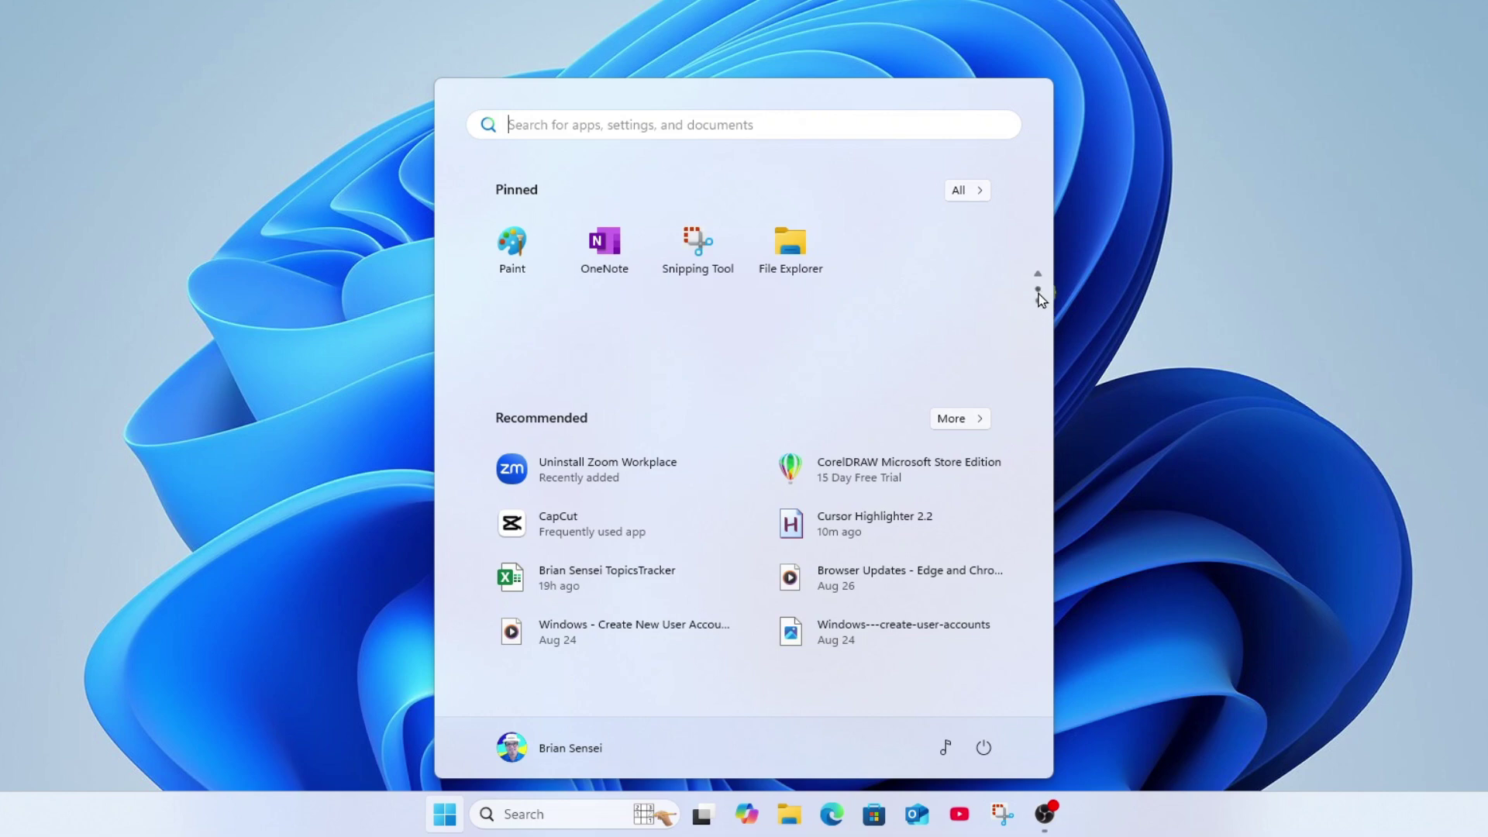
pyautogui.click(1039, 277)
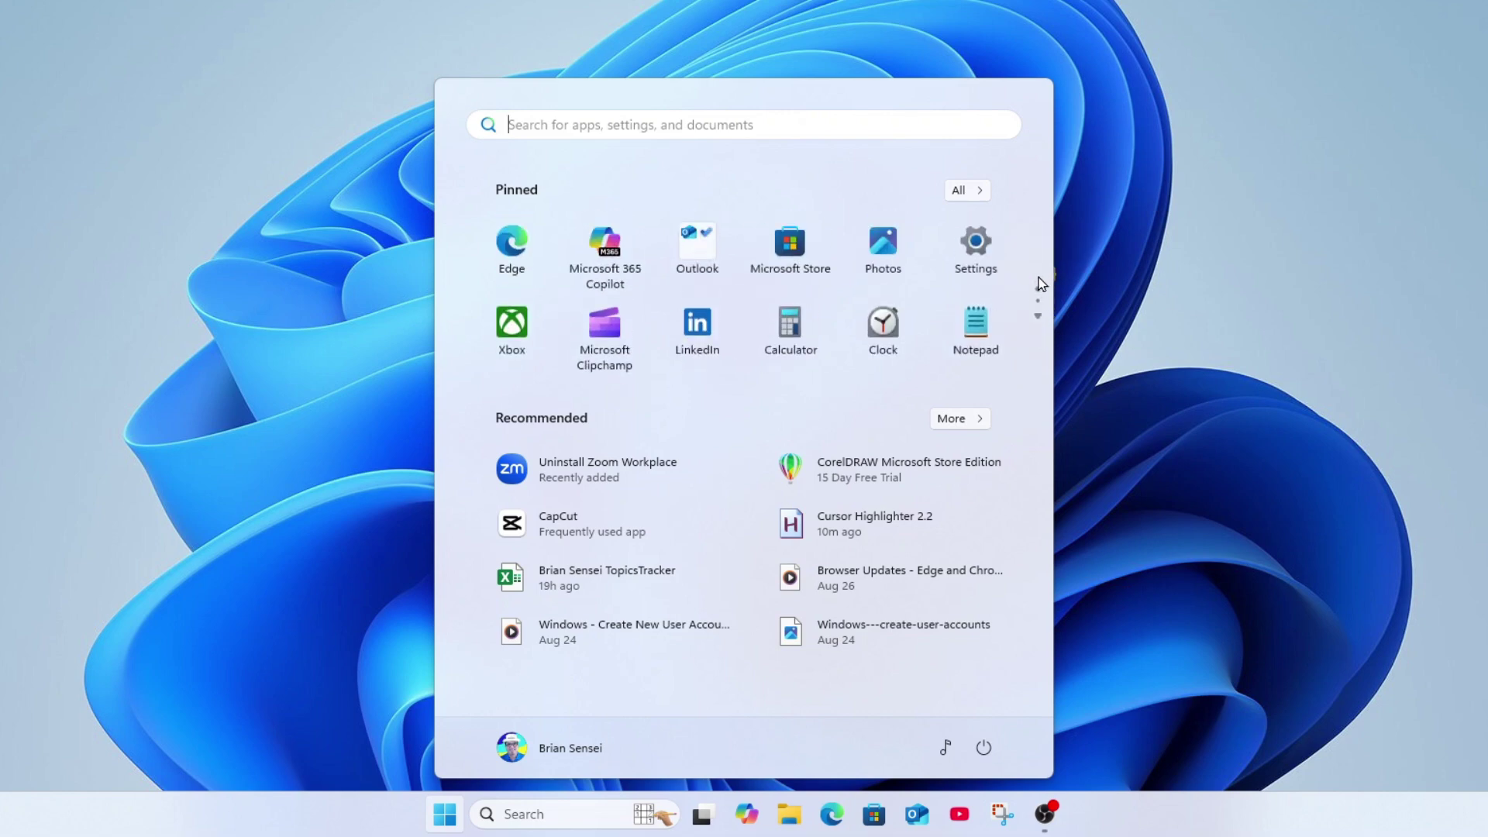
pyautogui.click(961, 192)
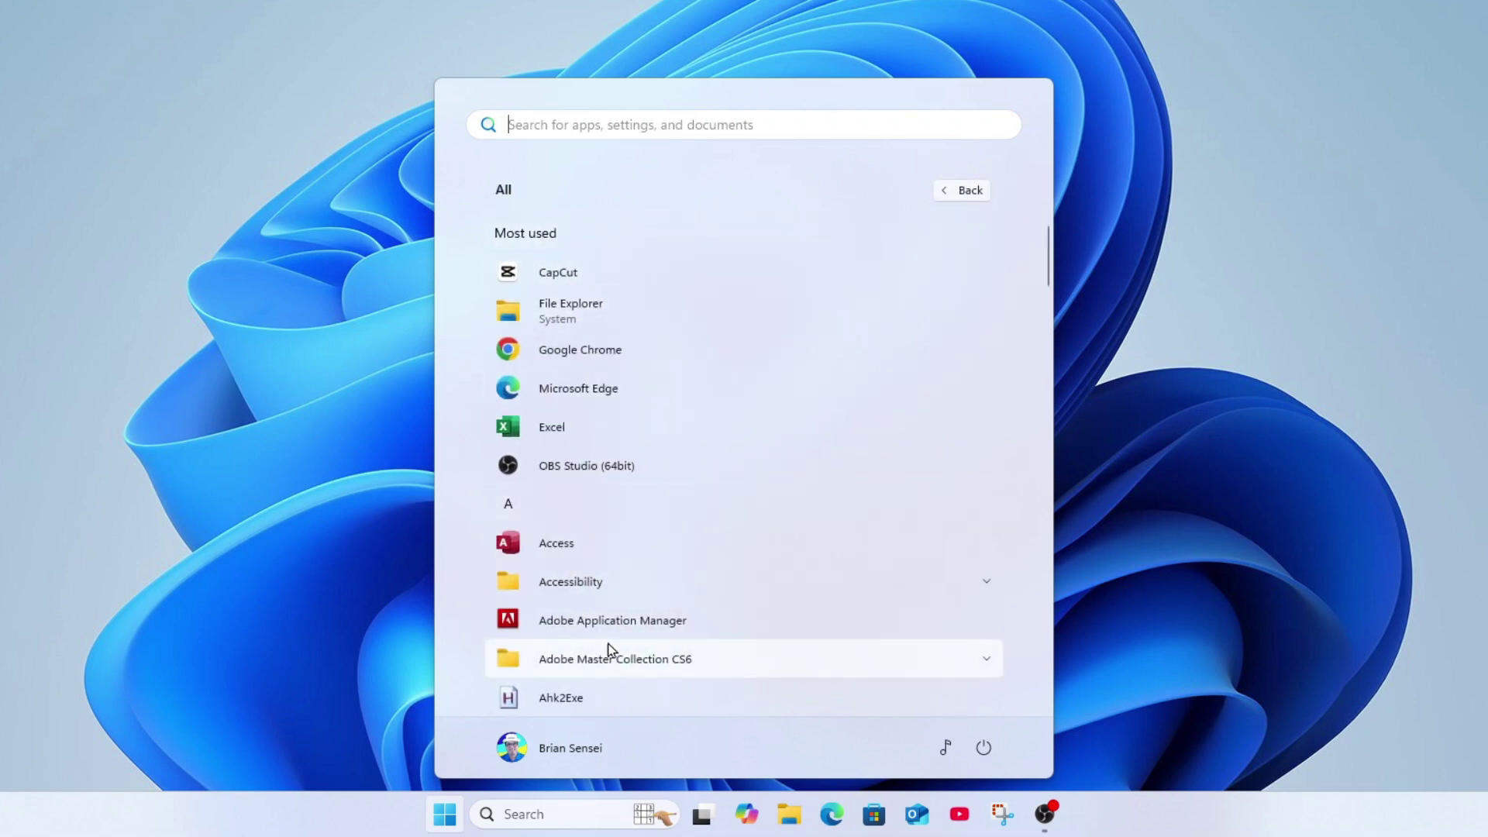
pyautogui.click(965, 190)
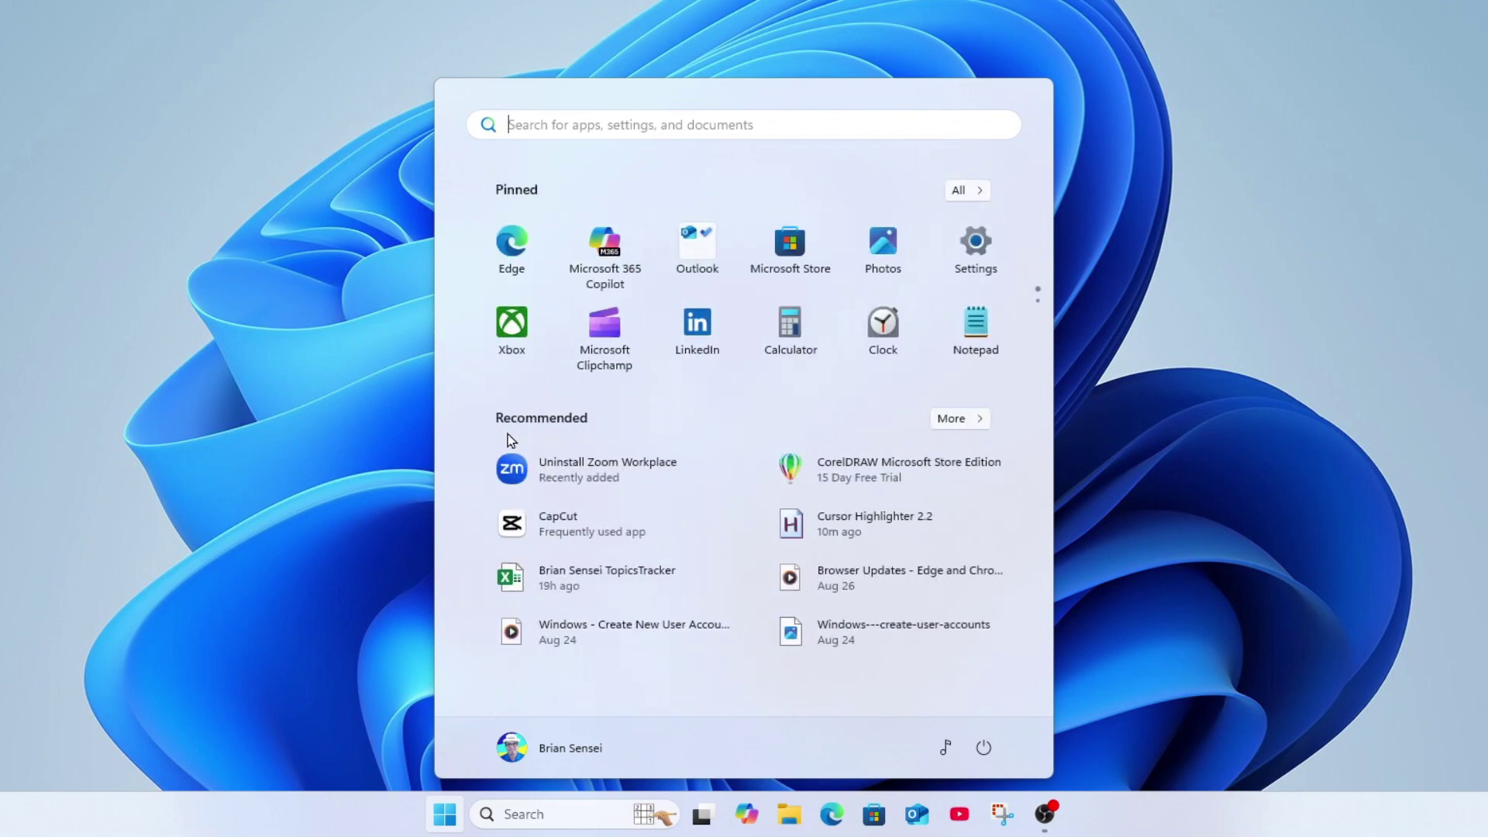
pyautogui.click(955, 419)
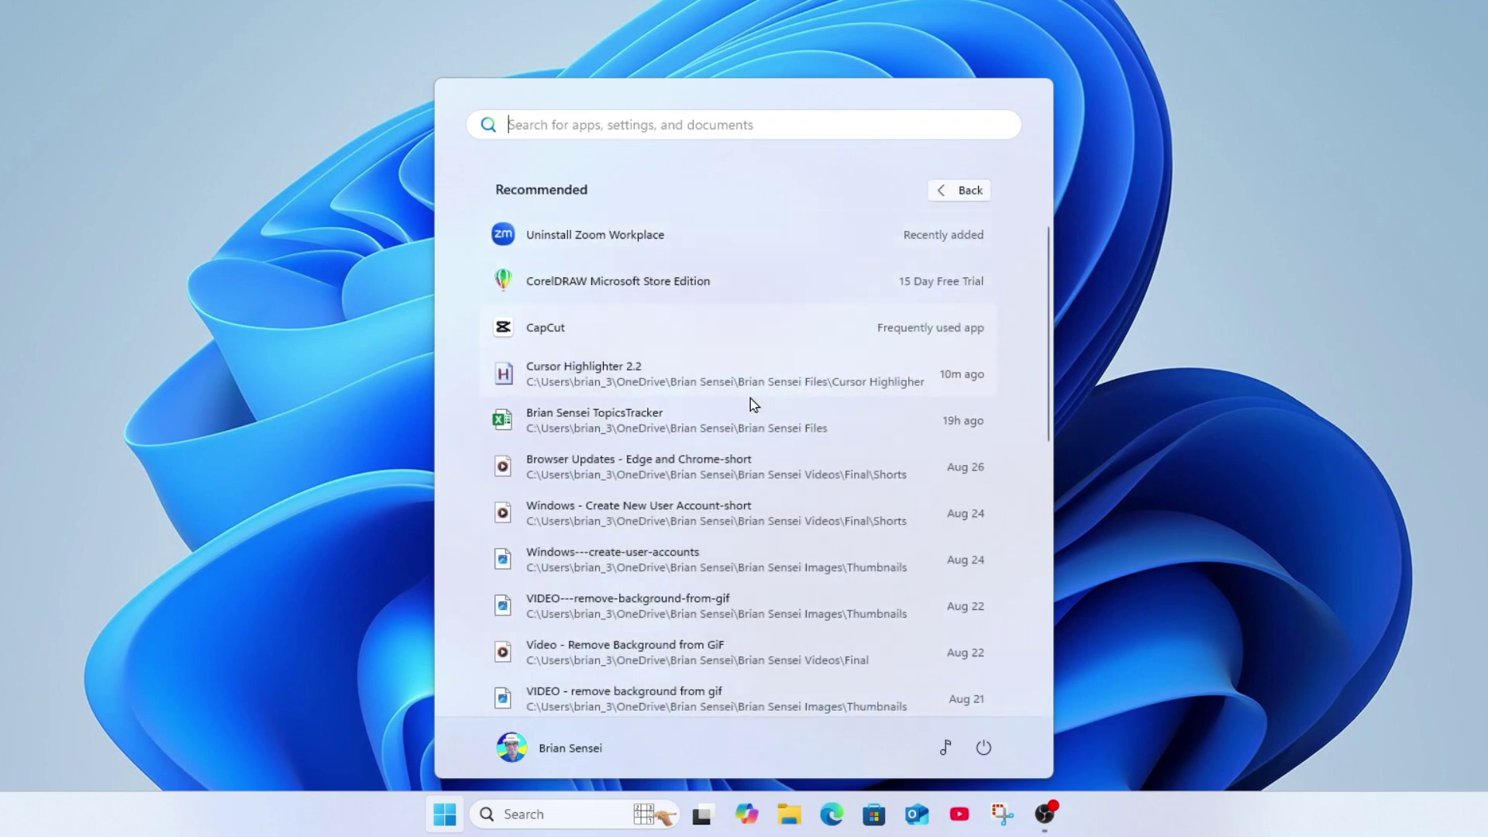
pyautogui.scroll(-4, 751, 648)
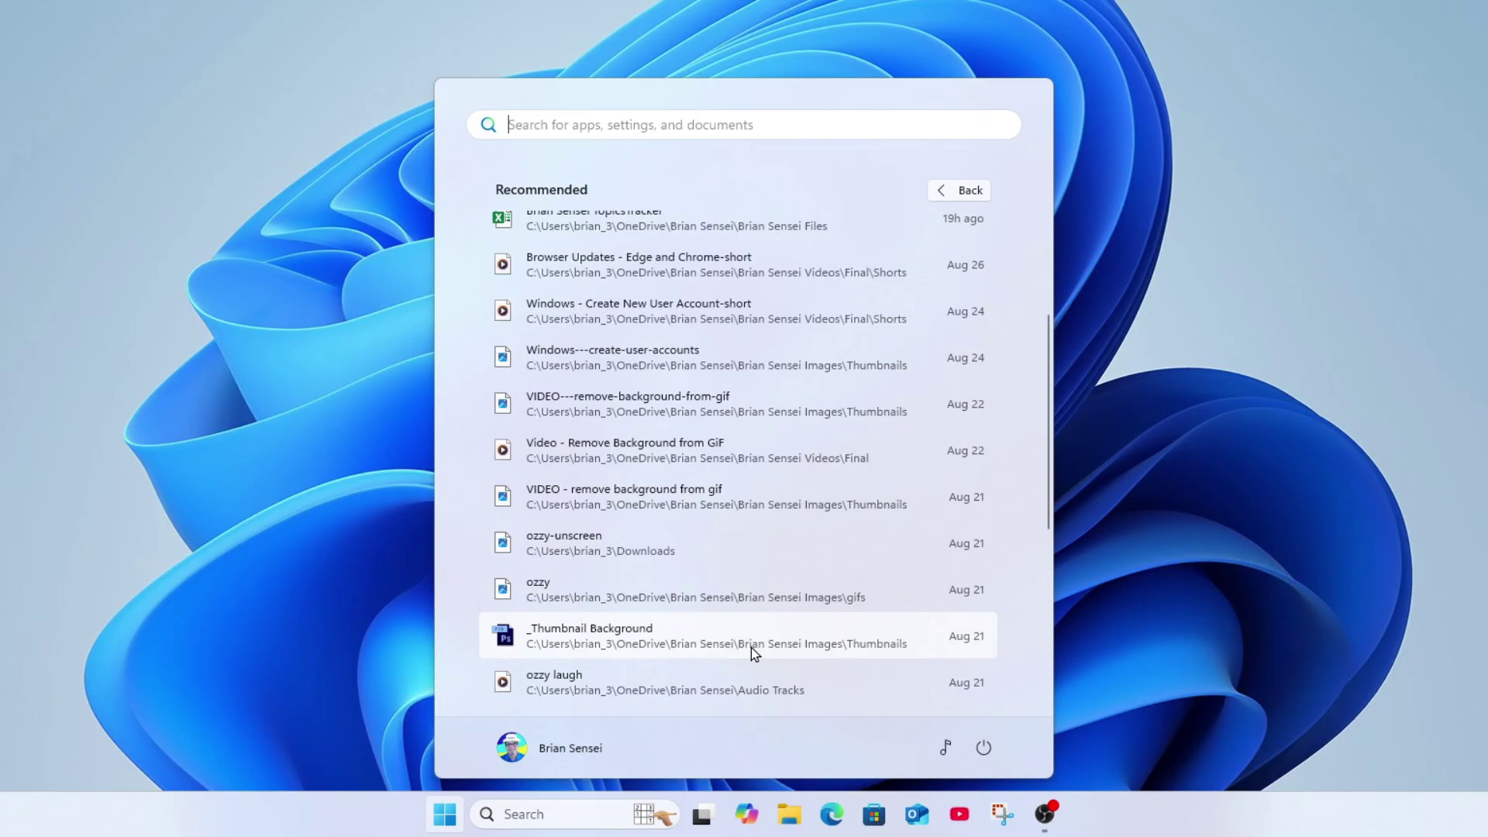
pyautogui.scroll(5, 751, 648)
pyautogui.click(1355, 344)
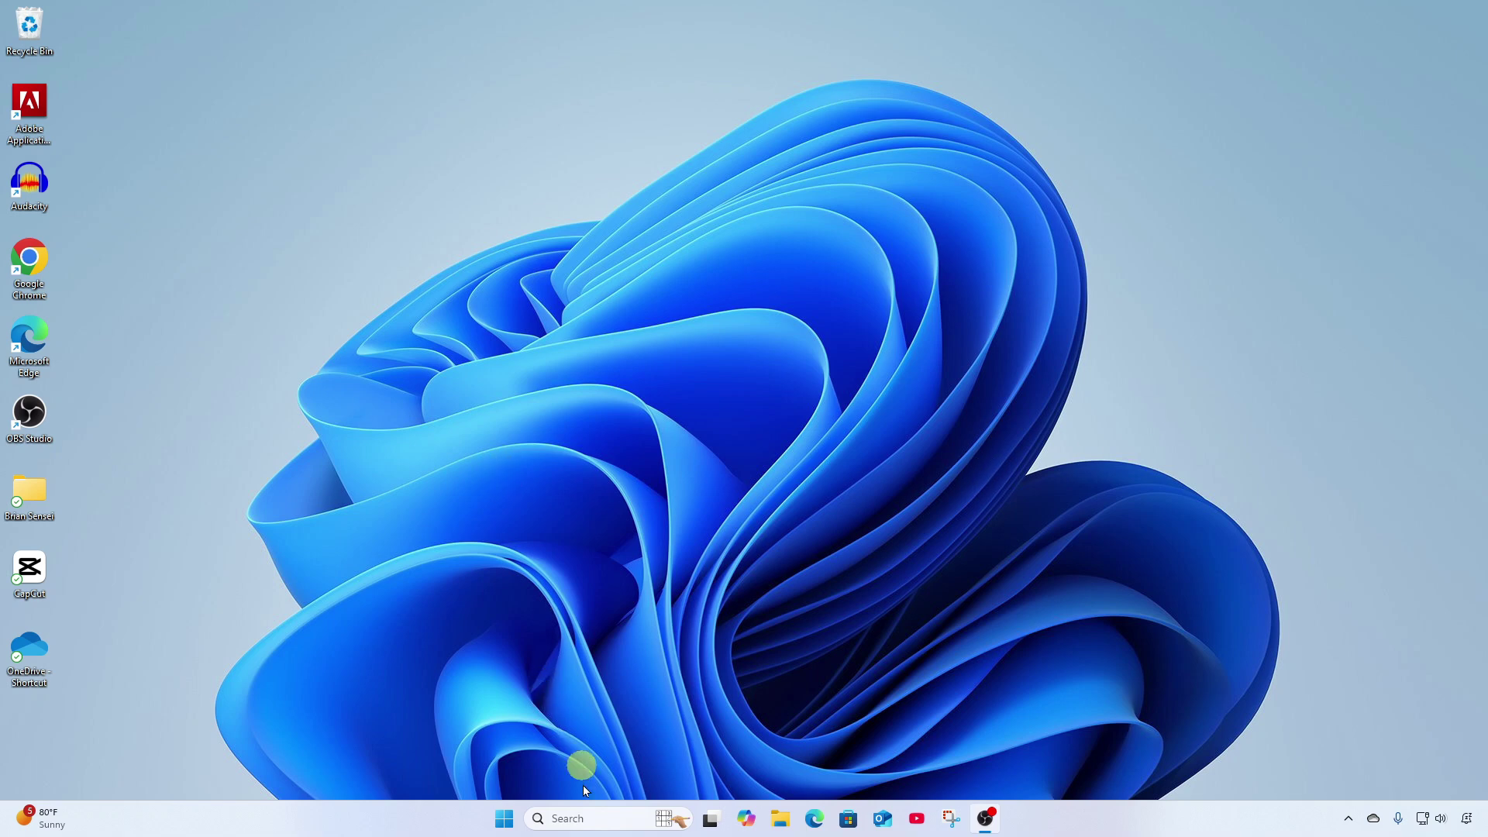
# Step: Search for 'capcut' and pin the CapCut app to Start
pyautogui.click(615, 817)
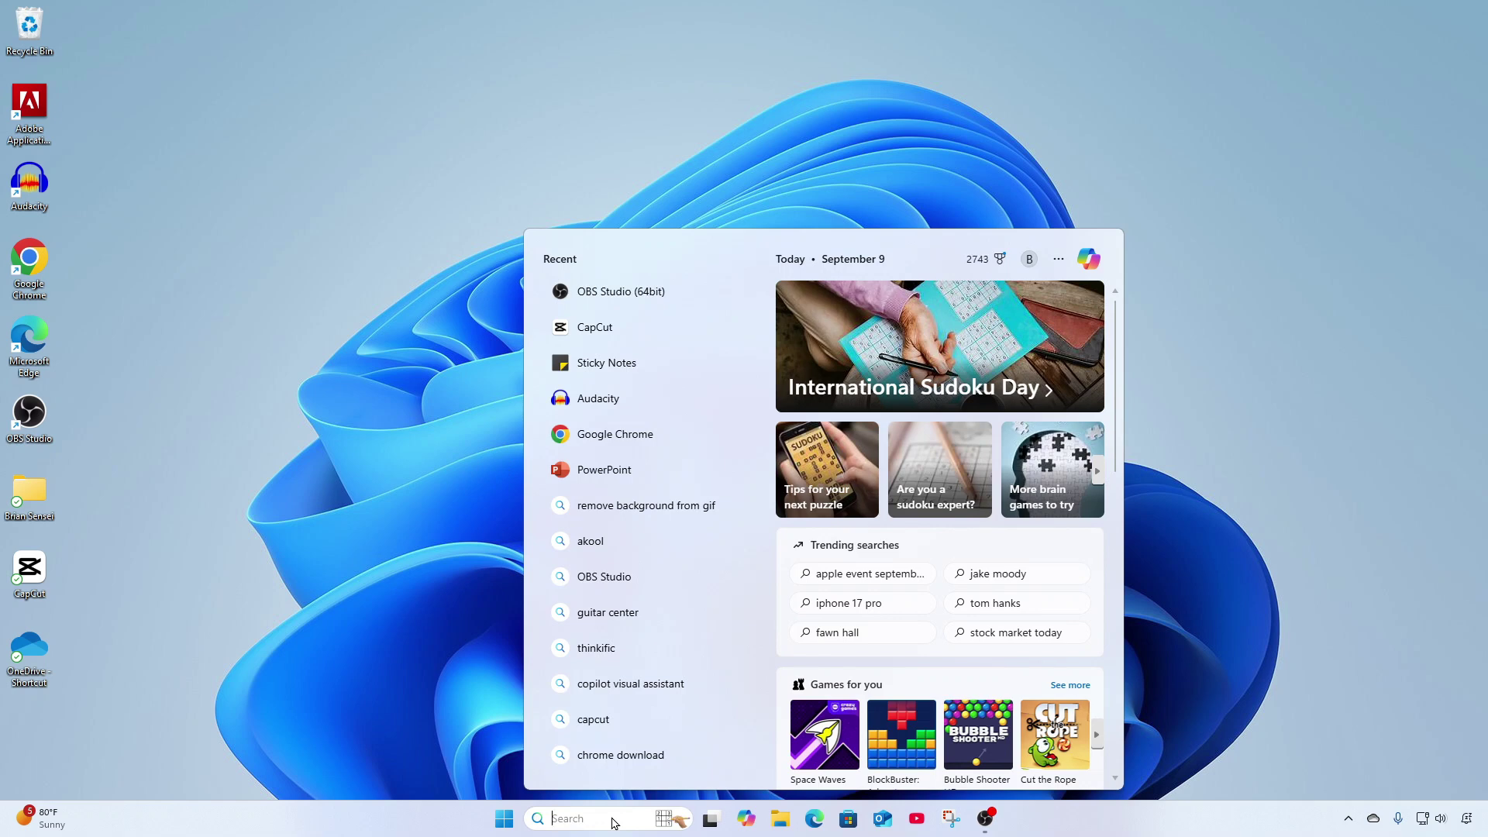
pyautogui.write('capcut')
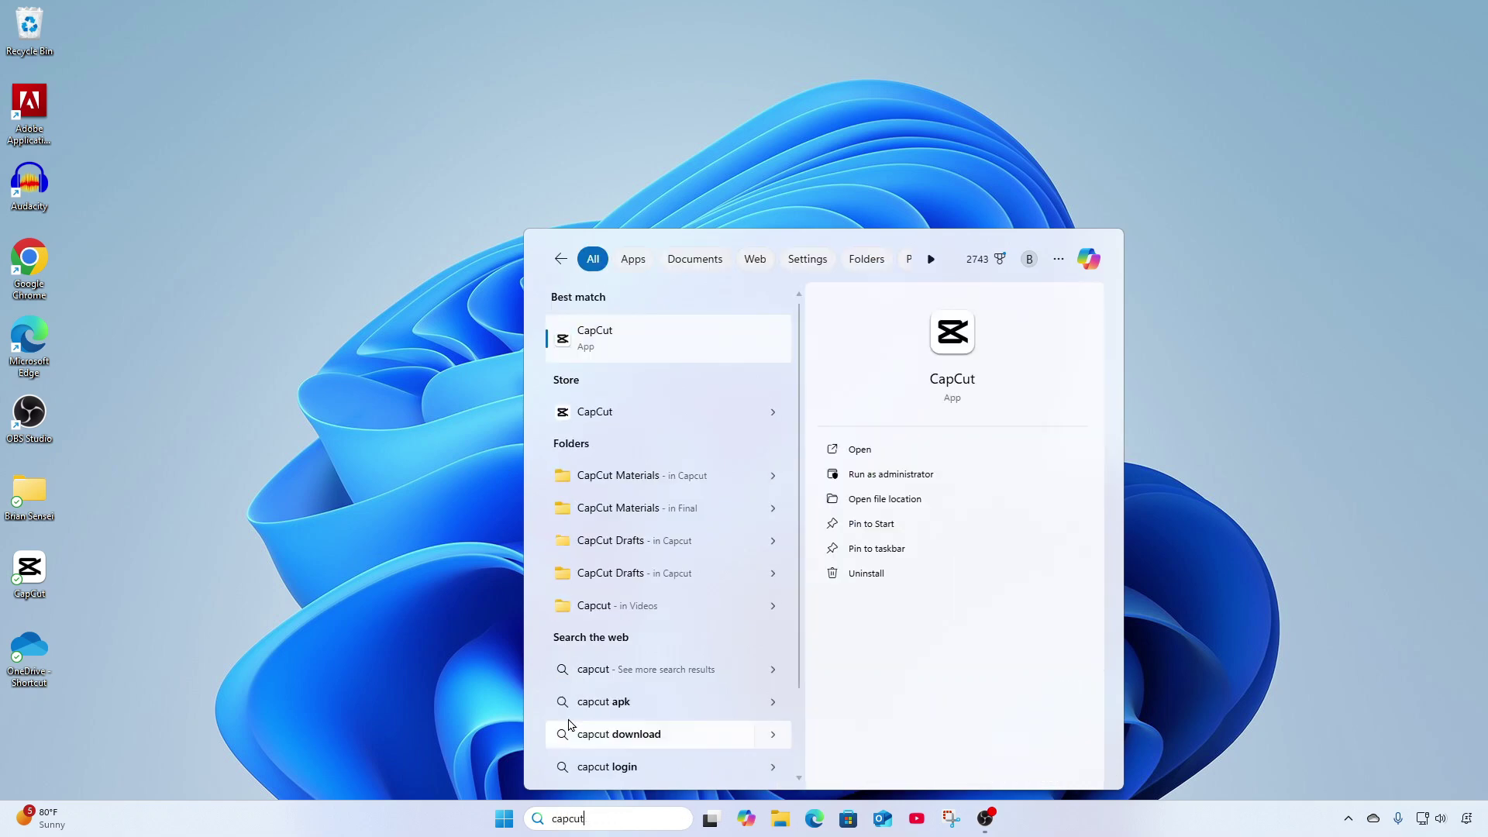
pyautogui.rightClick(624, 351)
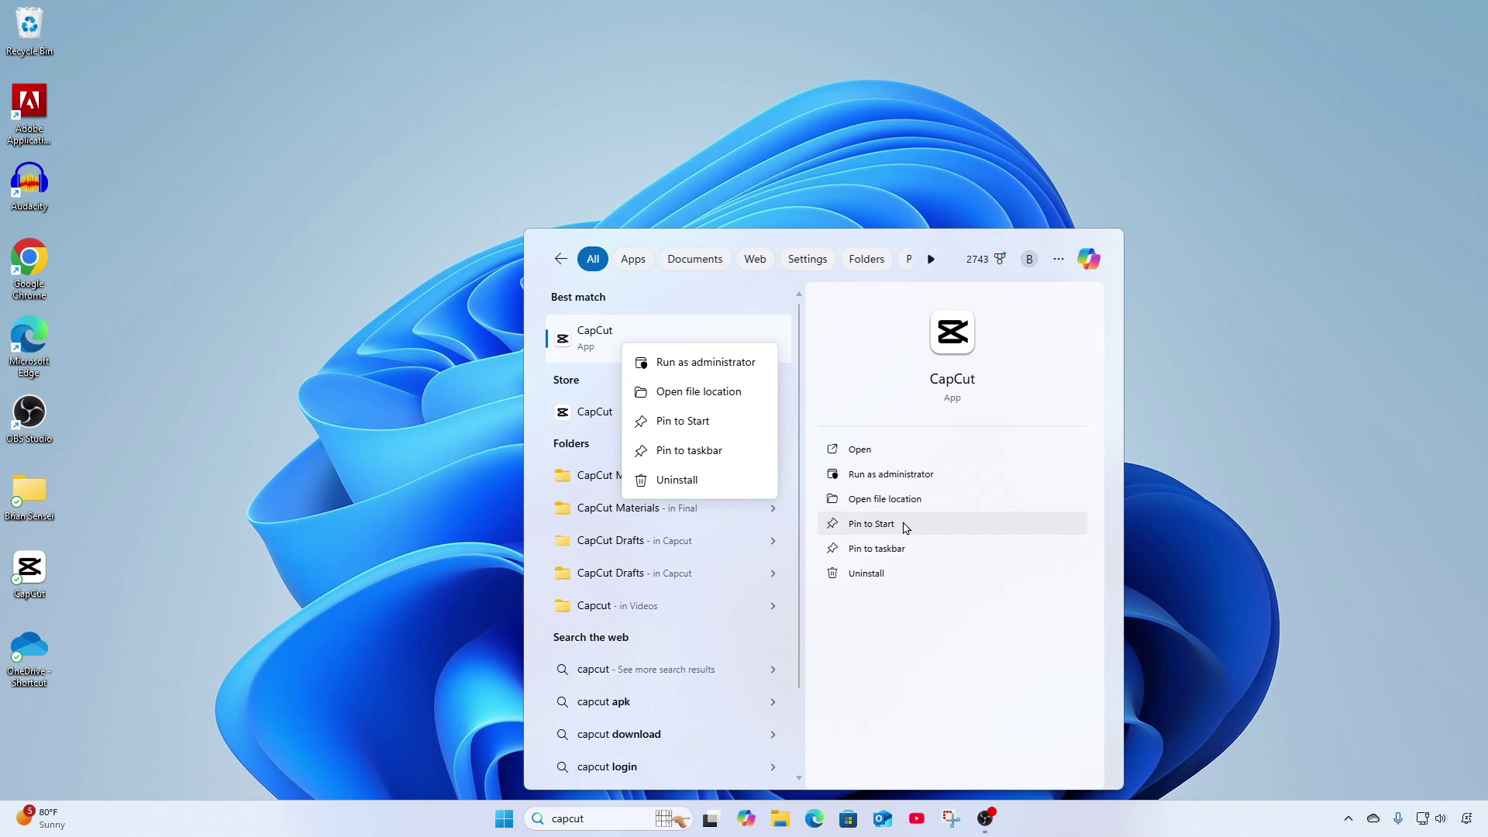
pyautogui.click(737, 422)
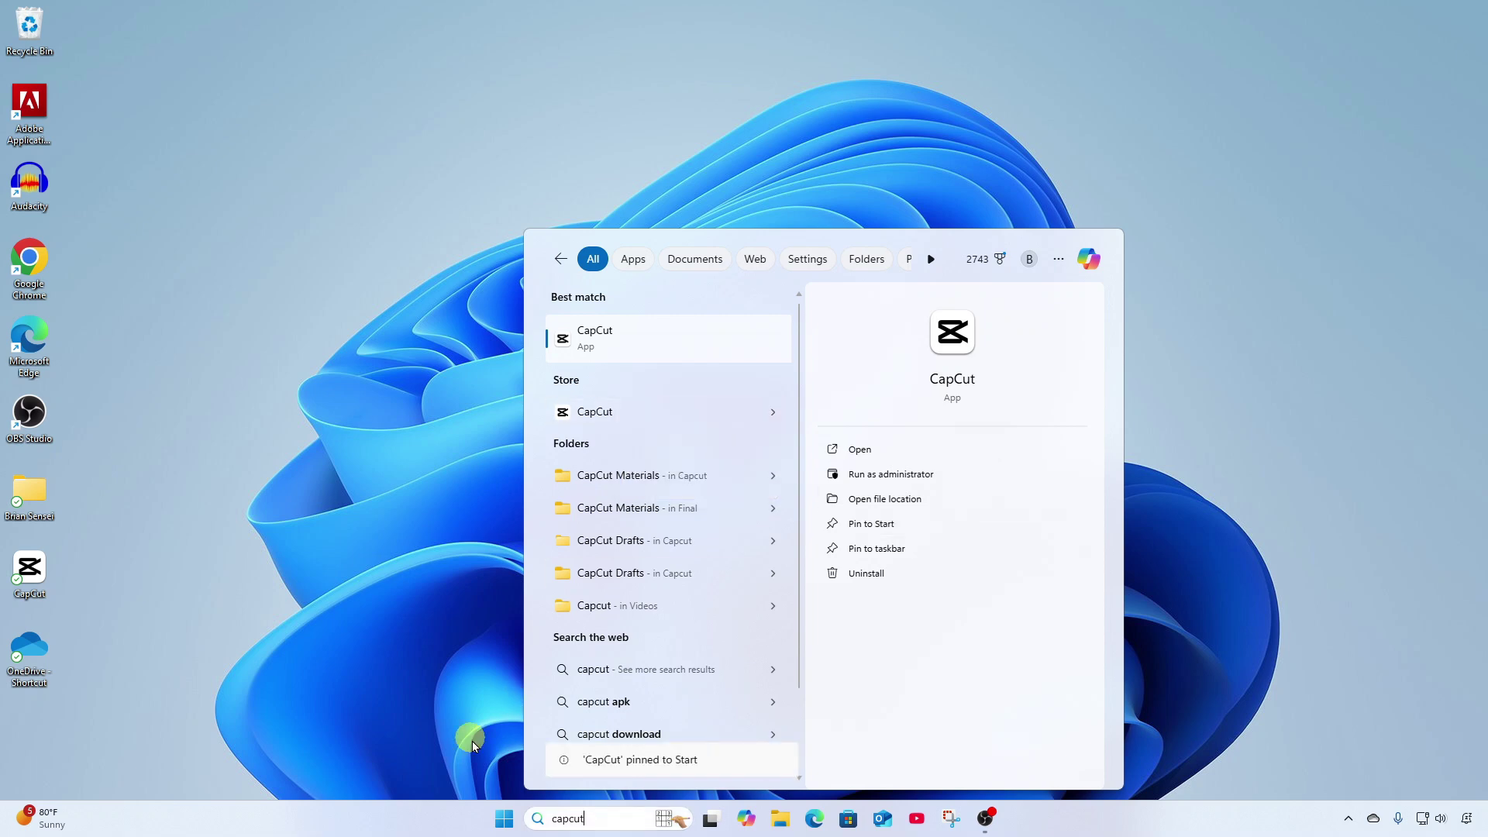
# Step: Confirm CapCut appears on the second page of pinned Start apps, after File Explorer
pyautogui.click(468, 818)
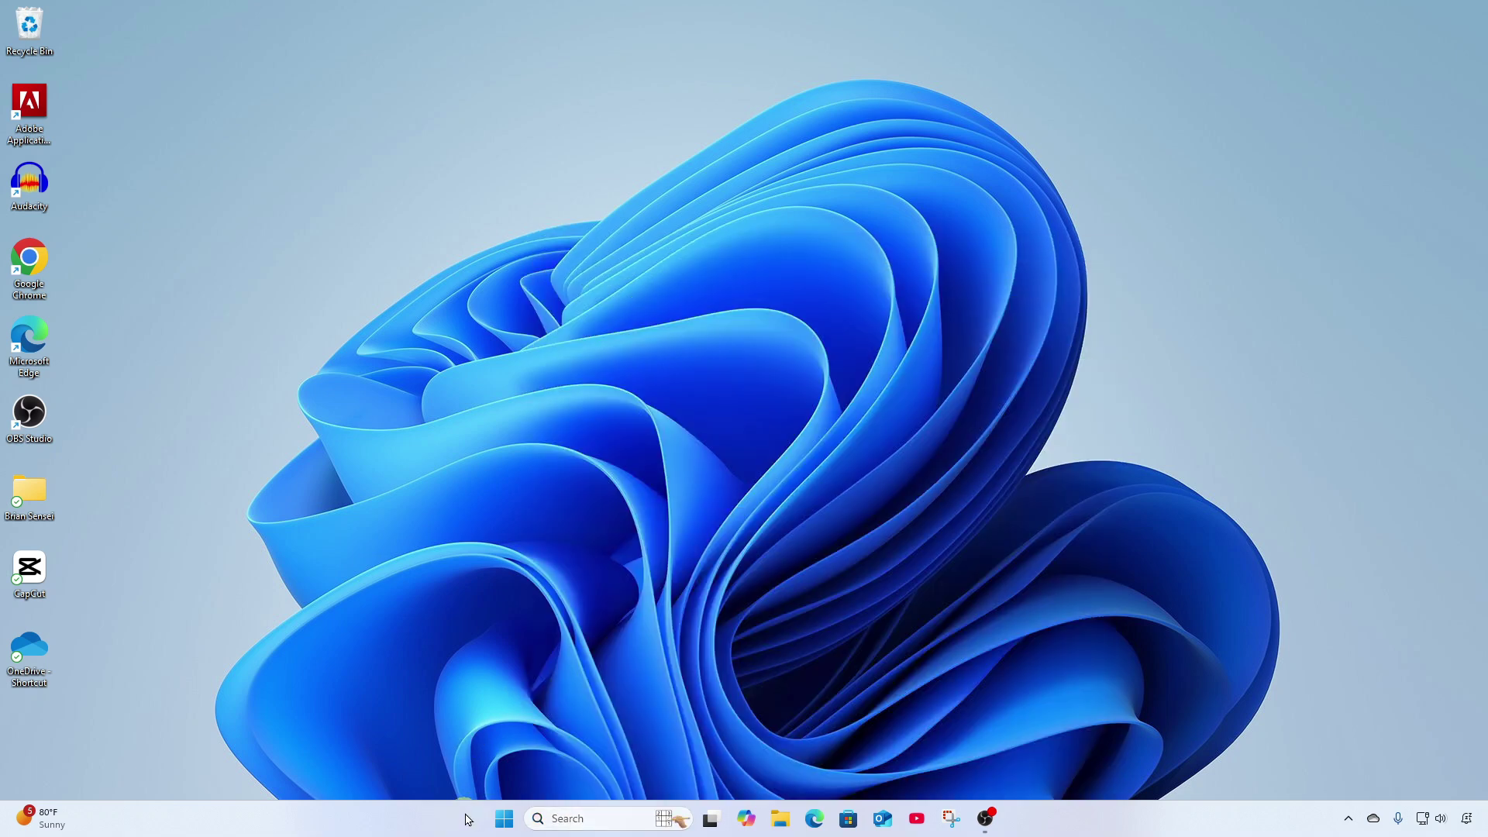
pyautogui.click(505, 822)
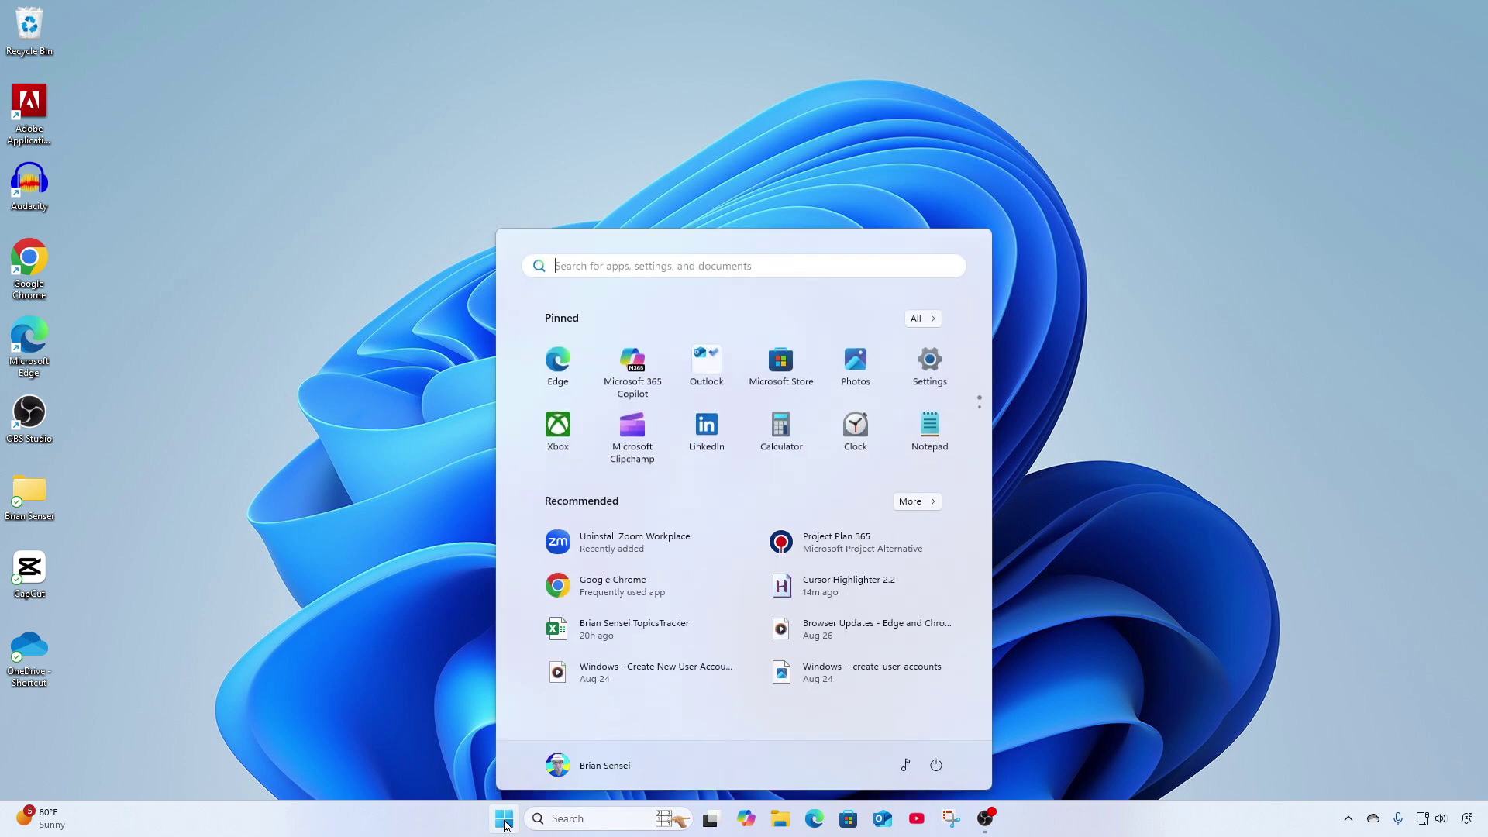
pyautogui.click(981, 410)
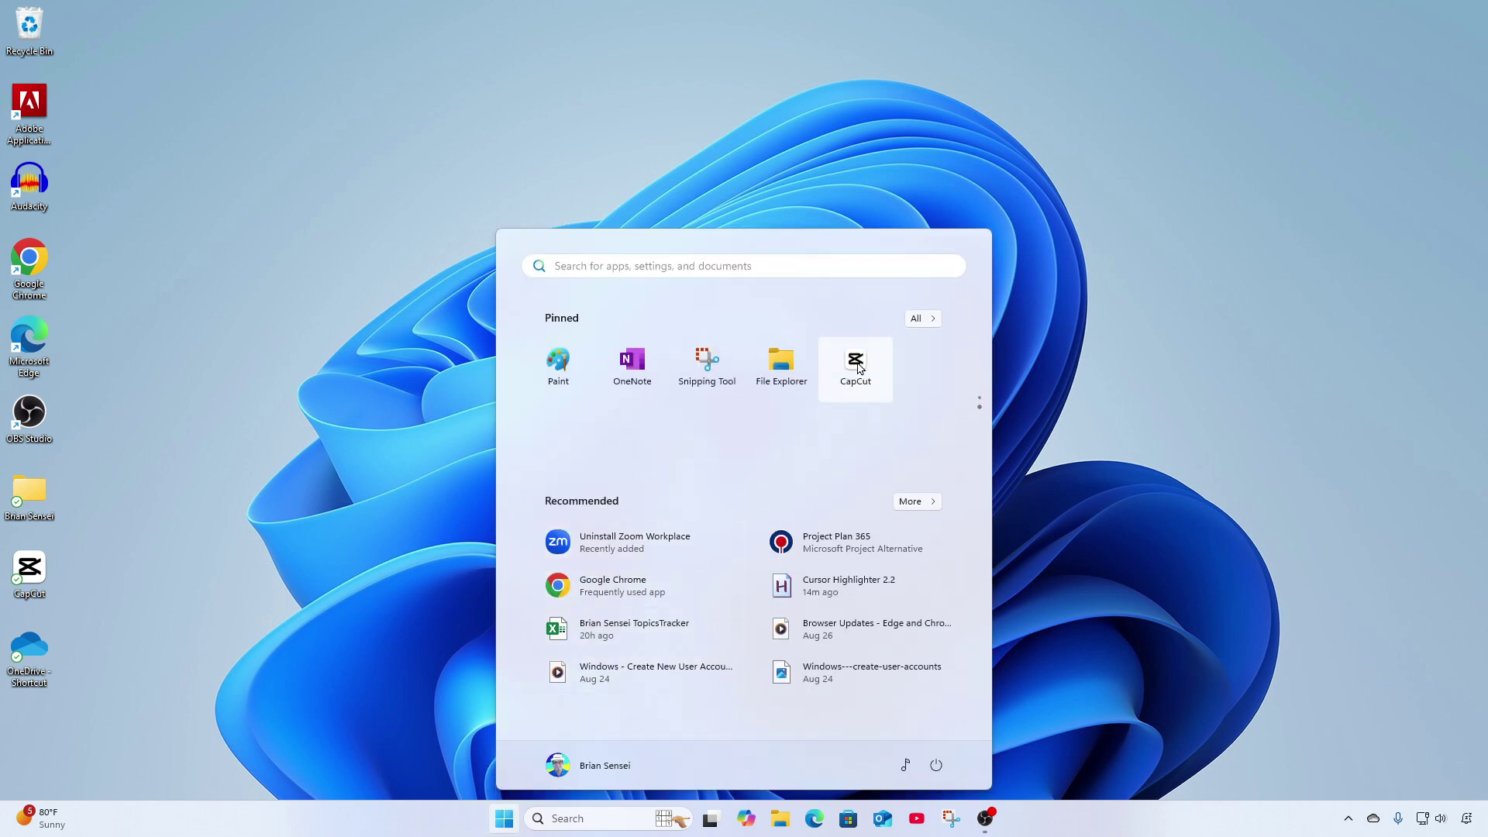